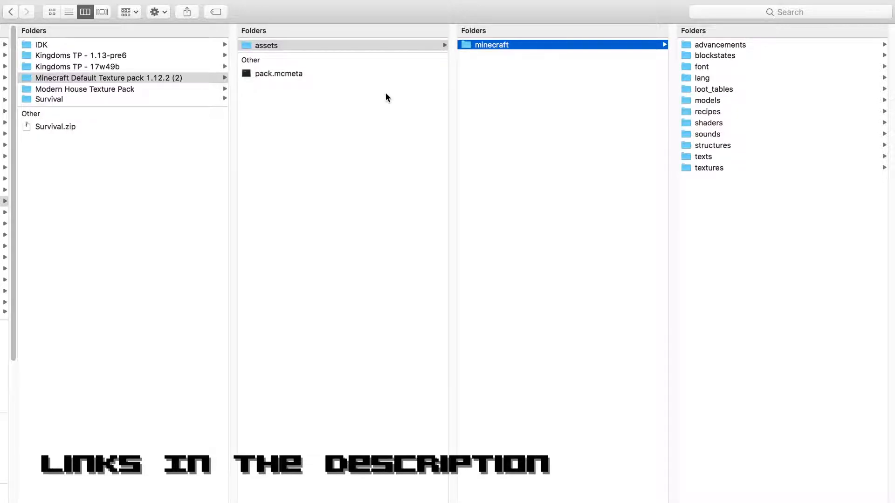
- Open the textures folder inside the default pack's assets/minecraft folder and review where it sits in the pack
{"action": "left_click", "coordinate": [699, 168]}
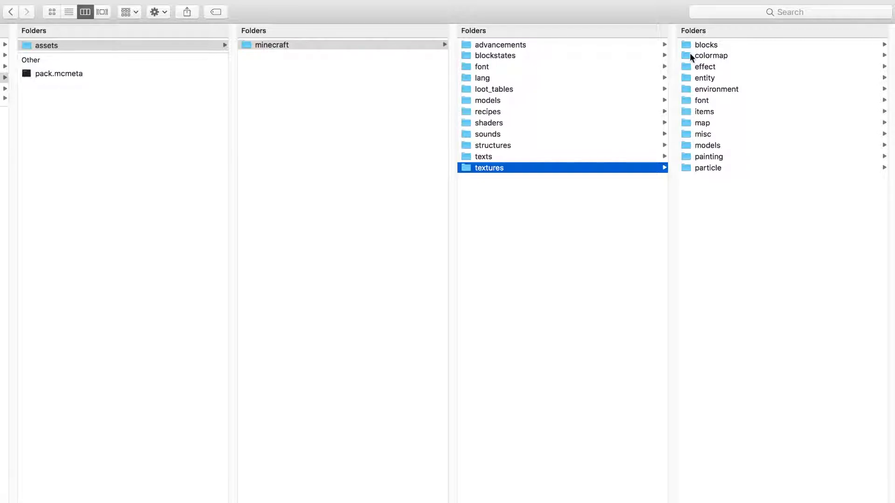
{"action": "scroll", "coordinate": [656, 164], "scroll_direction": "left", "scroll_amount": 10}
{"action": "scroll", "coordinate": [655, 164], "scroll_direction": "right", "scroll_amount": 5}
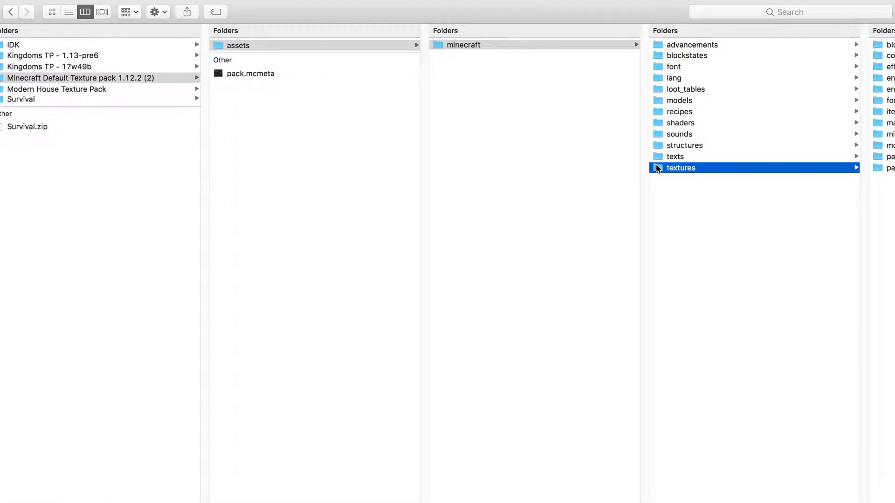
{"action": "scroll", "coordinate": [656, 164], "scroll_direction": "right", "scroll_amount": 8}
{"action": "scroll", "coordinate": [641, 130], "scroll_direction": "left", "scroll_amount": 8}
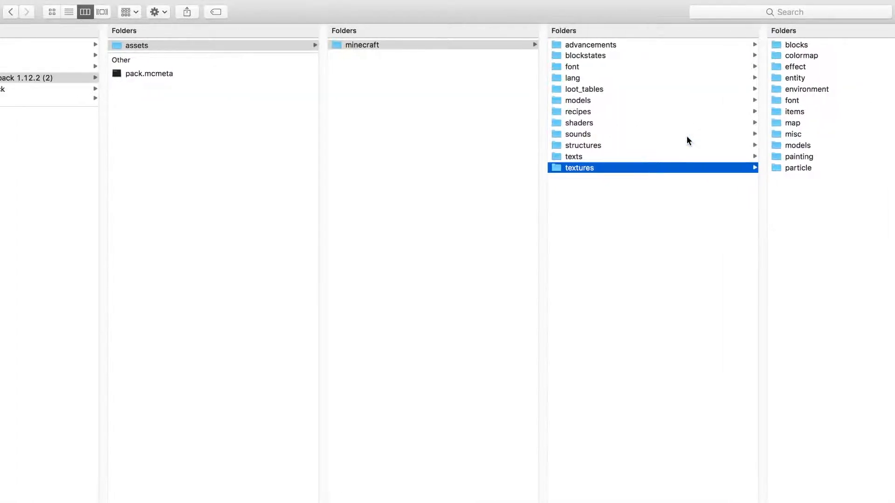
{"action": "scroll", "coordinate": [361, 79], "scroll_direction": "left", "scroll_amount": 4}
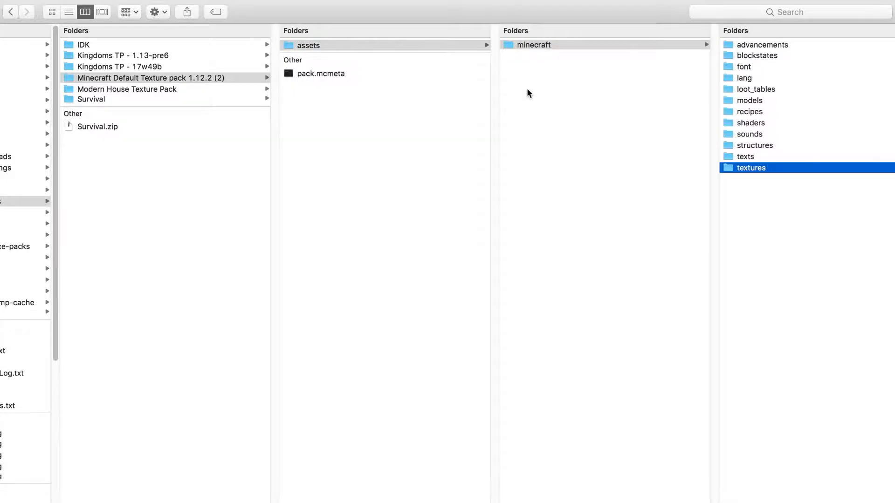
{"action": "scroll", "coordinate": [527, 91], "scroll_direction": "right", "scroll_amount": 5}
- Open the blocks folder inside textures and look through its block texture images
{"action": "left_click", "coordinate": [838, 44]}
{"action": "scroll", "coordinate": [725, 212], "scroll_direction": "down", "scroll_amount": 10}
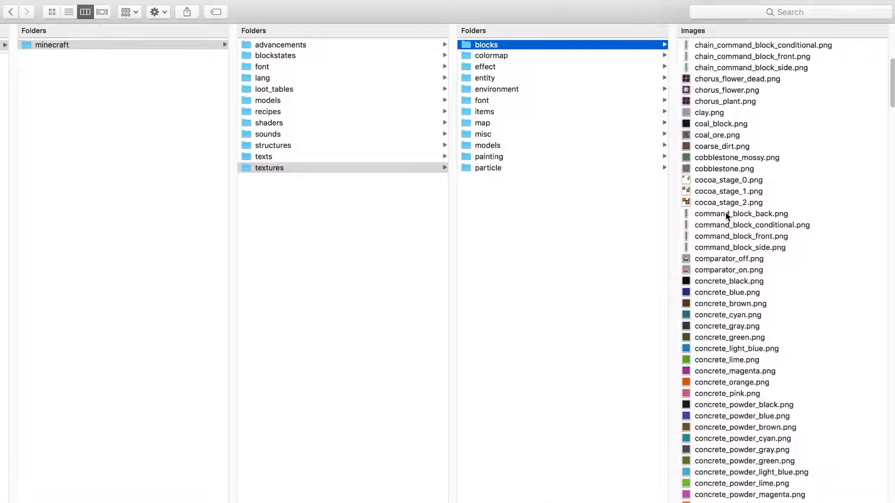
{"action": "scroll", "coordinate": [725, 211], "scroll_direction": "up", "scroll_amount": 10}
{"action": "scroll", "coordinate": [725, 211], "scroll_direction": "down", "scroll_amount": 6}
{"action": "scroll", "coordinate": [725, 211], "scroll_direction": "down", "scroll_amount": 15}
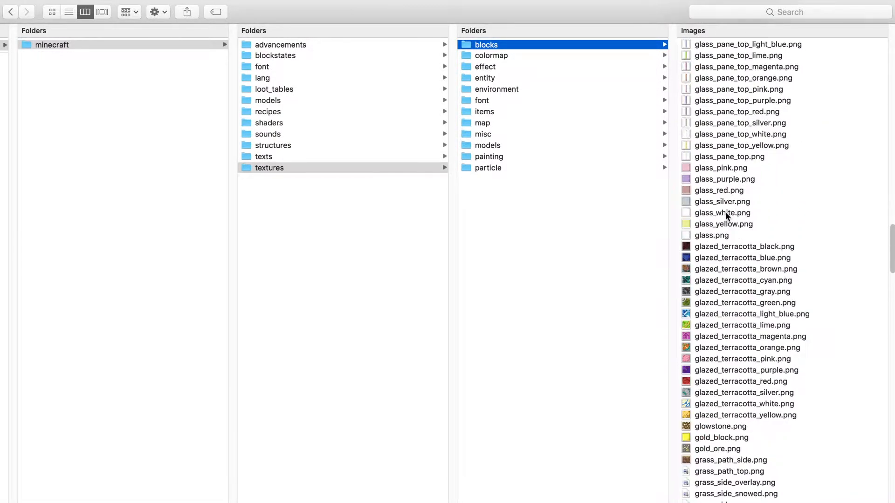
{"action": "scroll", "coordinate": [725, 211], "scroll_direction": "up", "scroll_amount": 15}
{"action": "scroll", "coordinate": [725, 211], "scroll_direction": "down", "scroll_amount": 15}
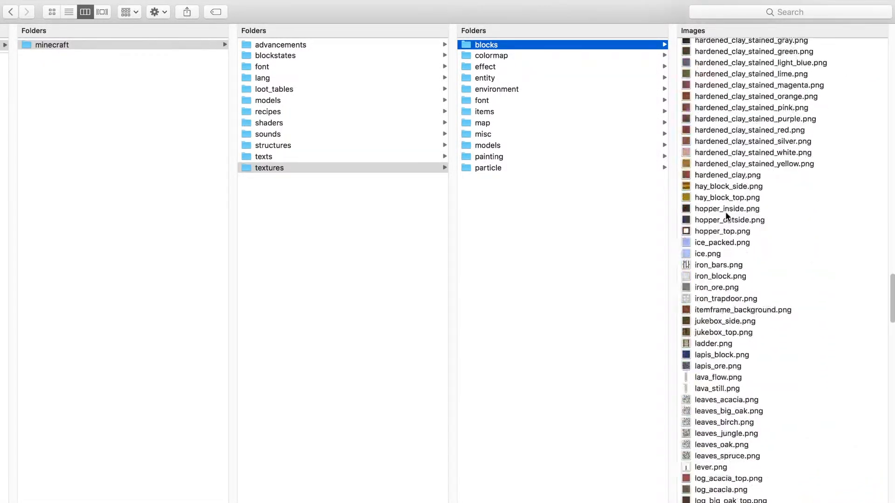
{"action": "scroll", "coordinate": [753, 317], "scroll_direction": "up", "scroll_amount": 4}
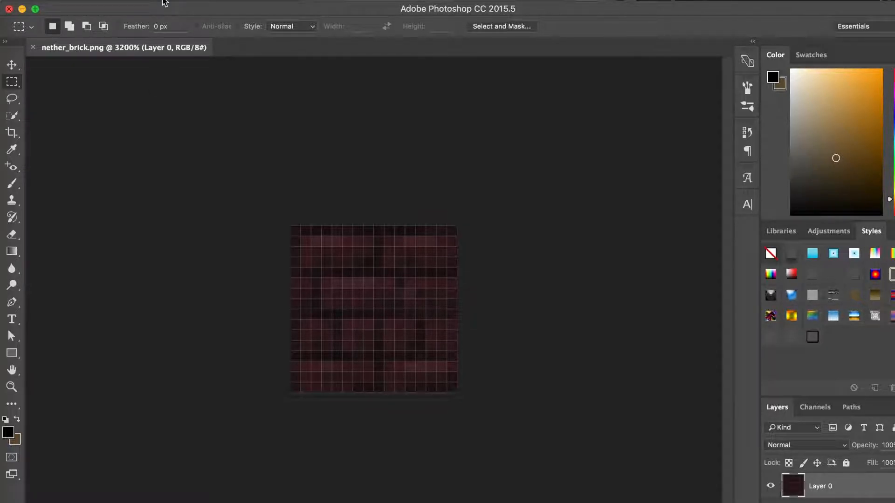
- Apply Hue/Saturation to the nether brick texture with saturation -100 and lightness -29
{"action": "left_click", "coordinate": [164, 1]}
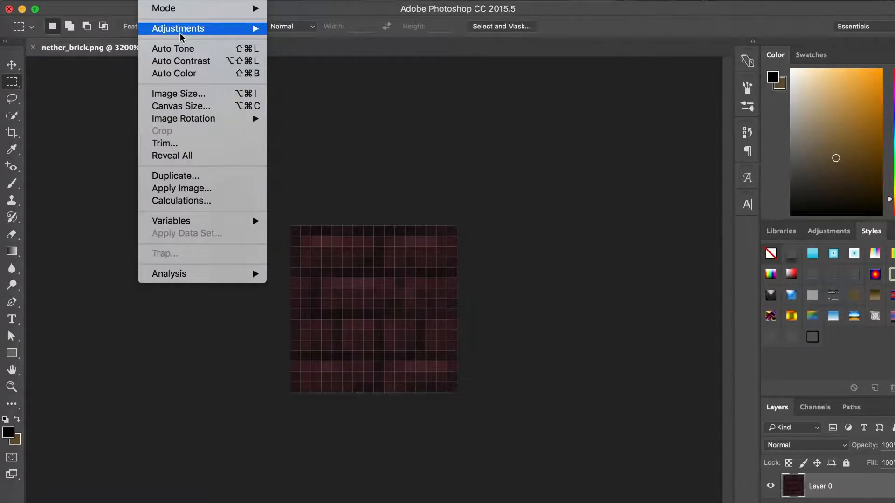
{"action": "mouse_move", "coordinate": [184, 28]}
{"action": "left_click", "coordinate": [326, 99]}
{"action": "left_click_drag", "start_coordinate": [684, 133], "coordinate": [649, 131]}
{"action": "left_click_drag", "start_coordinate": [679, 163], "coordinate": [693, 164]}
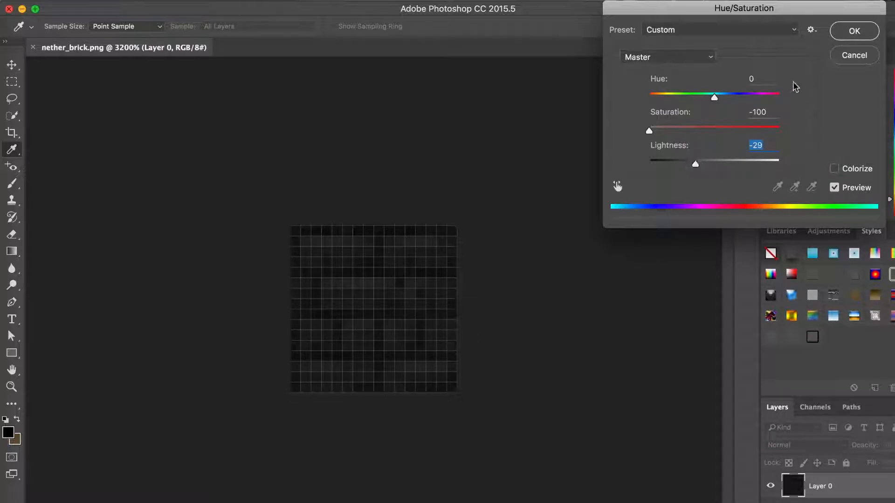
{"action": "left_click", "coordinate": [854, 31]}
- Adjust the contrast of the nether brick texture with Brightness/Contrast
{"action": "left_click", "coordinate": [139, 0]}
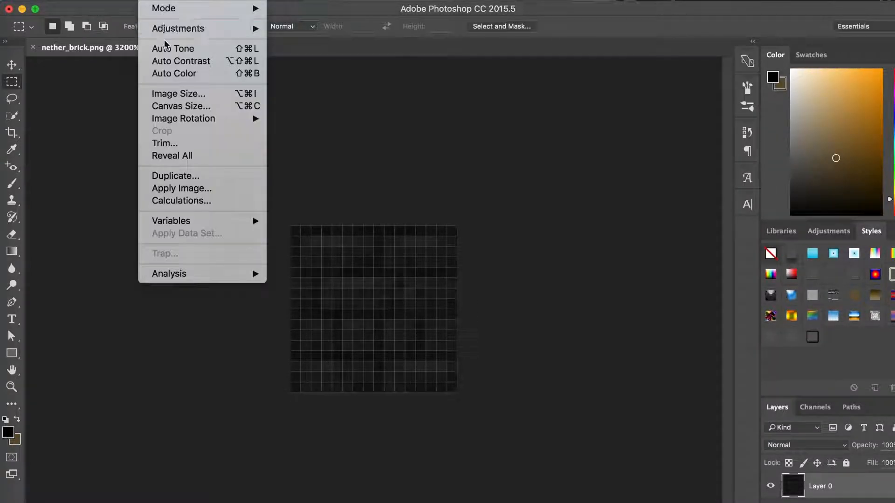
{"action": "mouse_move", "coordinate": [169, 29]}
{"action": "left_click", "coordinate": [292, 29]}
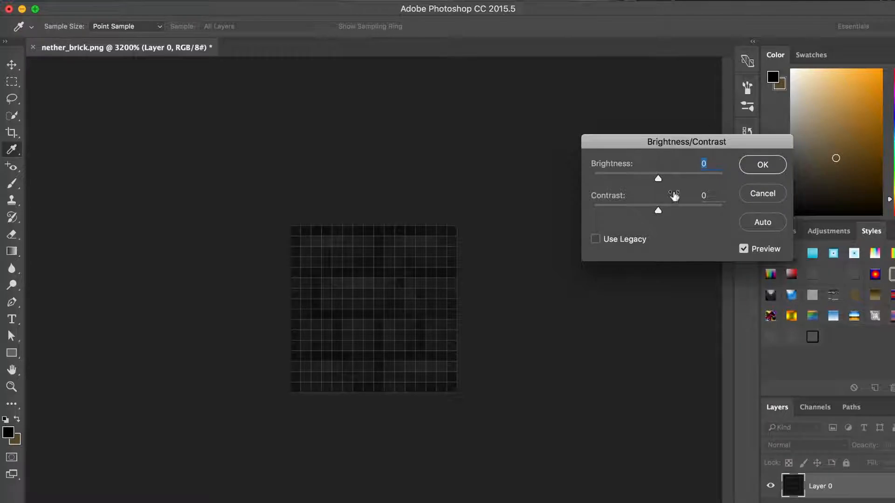
{"action": "mouse_move", "coordinate": [677, 207]}
{"action": "left_mouse_down"}
{"action": "mouse_move", "coordinate": [711, 210]}
{"action": "mouse_move", "coordinate": [675, 207]}
{"action": "left_mouse_up"}
{"action": "left_click", "coordinate": [758, 165]}
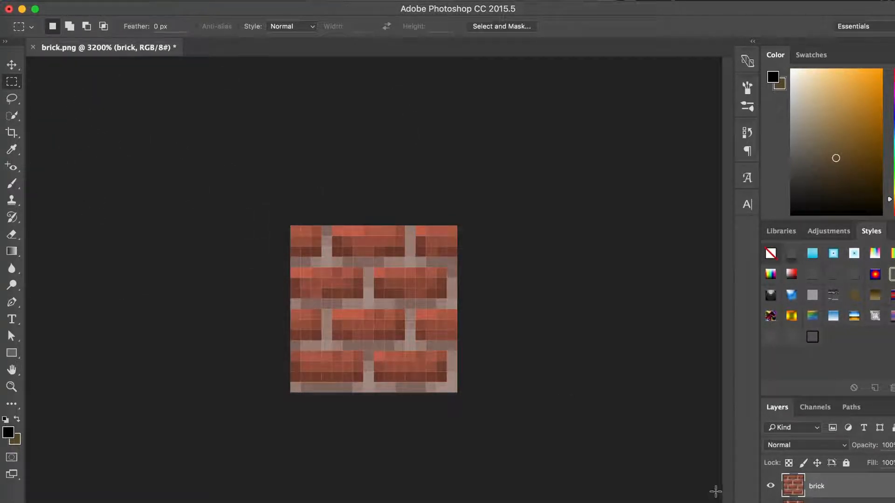
- Hide and show the brick layer to compare it with the layer beneath, leaving the brick layer active
{"action": "left_click", "coordinate": [770, 487]}
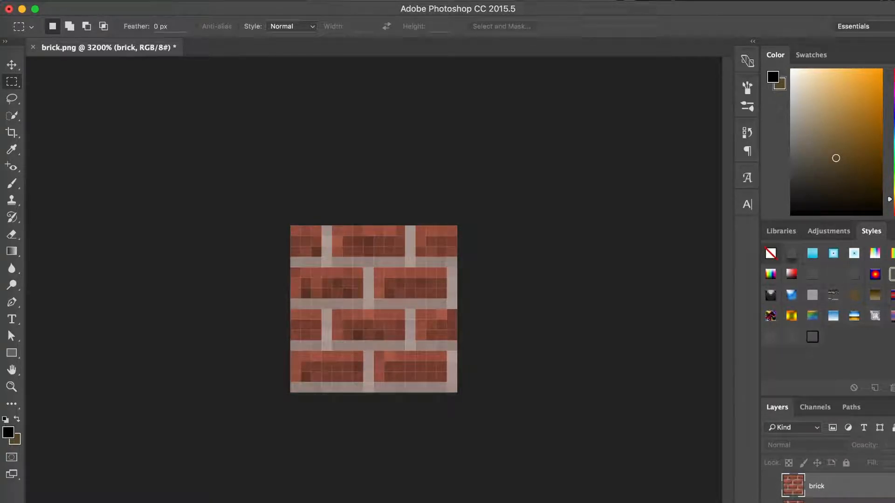
{"action": "left_click", "coordinate": [811, 501]}
{"action": "left_click", "coordinate": [771, 492]}
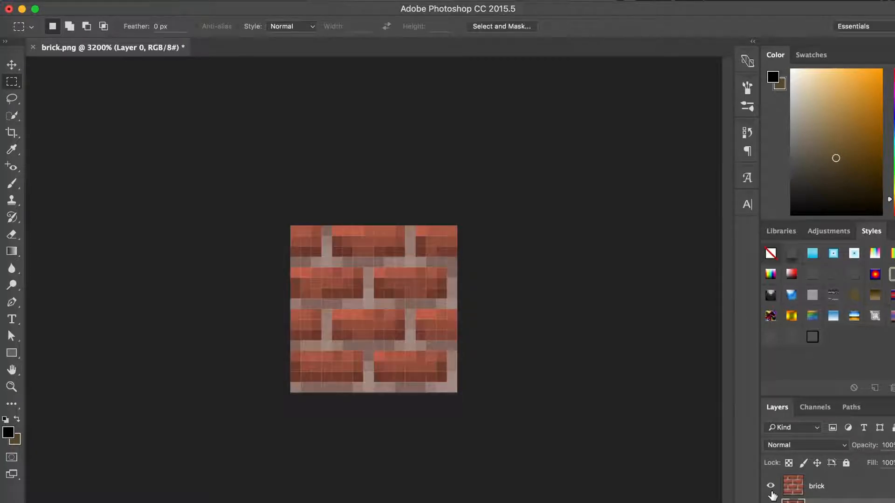
{"action": "left_click", "coordinate": [888, 486]}
- Slightly reduce the saturation of the whole brick layer with Hue/Saturation
{"action": "left_click", "coordinate": [126, 2]}
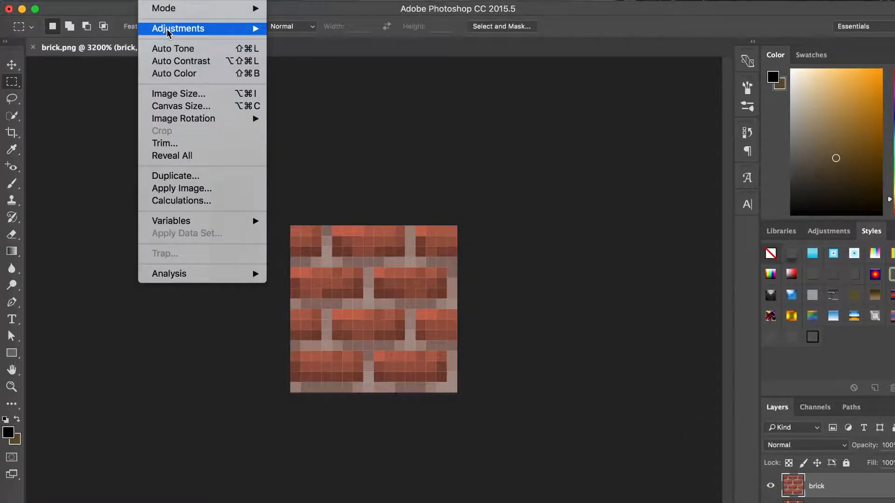
{"action": "mouse_move", "coordinate": [167, 29]}
{"action": "left_click", "coordinate": [376, 98]}
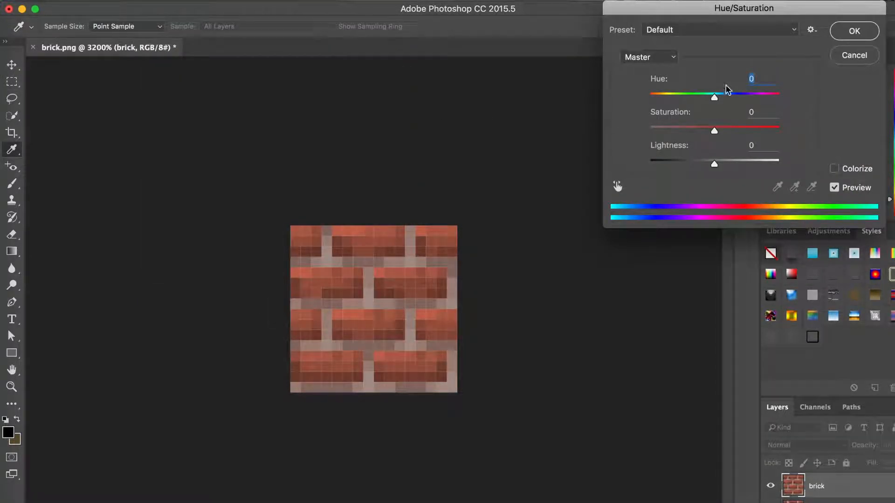
{"action": "left_click", "coordinate": [697, 129]}
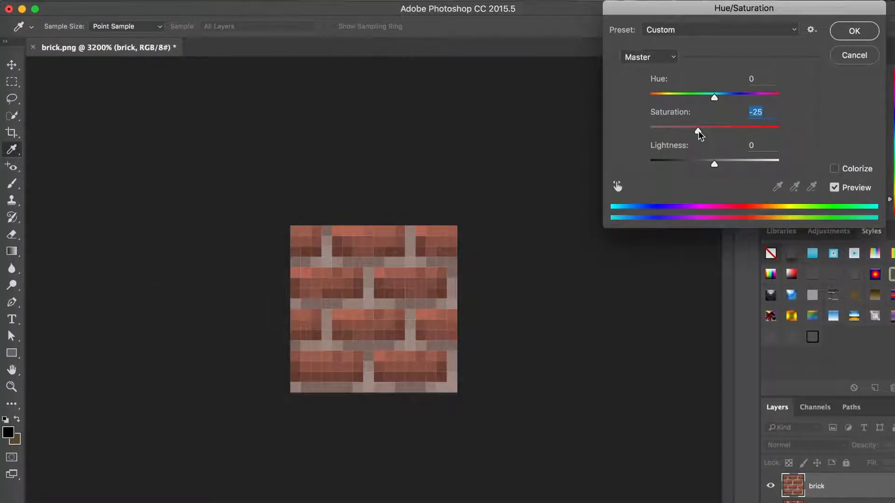
{"action": "left_click", "coordinate": [702, 129]}
{"action": "left_click", "coordinate": [854, 31]}
- Select the mortar lines between the bricks of the texture's upper three rows, adding each rectangular selection to the last
{"action": "key", "text": "m"}
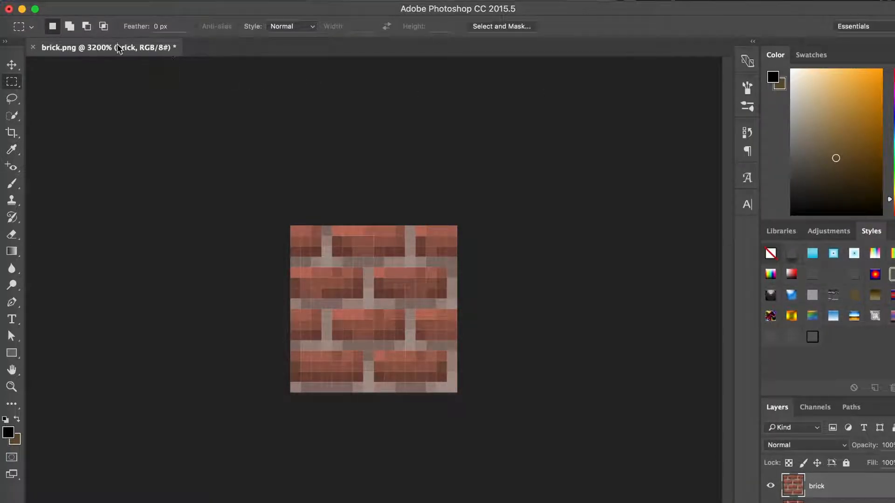
{"action": "left_click", "coordinate": [69, 26]}
{"action": "left_click_drag", "start_coordinate": [290, 265], "coordinate": [461, 258]}
{"action": "left_click_drag", "start_coordinate": [405, 226], "coordinate": [411, 257]}
{"action": "left_click_drag", "start_coordinate": [321, 226], "coordinate": [332, 257]}
{"action": "left_click_drag", "start_coordinate": [368, 287], "coordinate": [368, 304]}
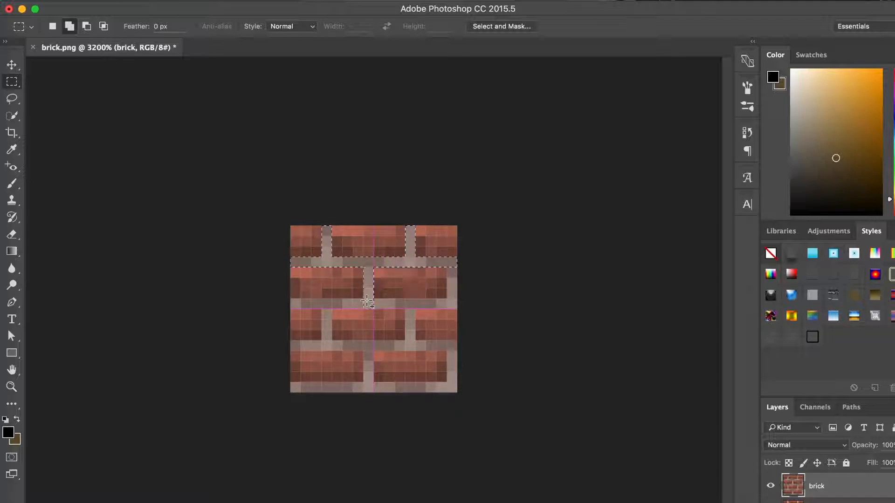
{"action": "left_click_drag", "start_coordinate": [284, 307], "coordinate": [455, 269]}
{"action": "left_click_drag", "start_coordinate": [405, 309], "coordinate": [415, 350]}
{"action": "left_click_drag", "start_coordinate": [280, 360], "coordinate": [286, 340]}
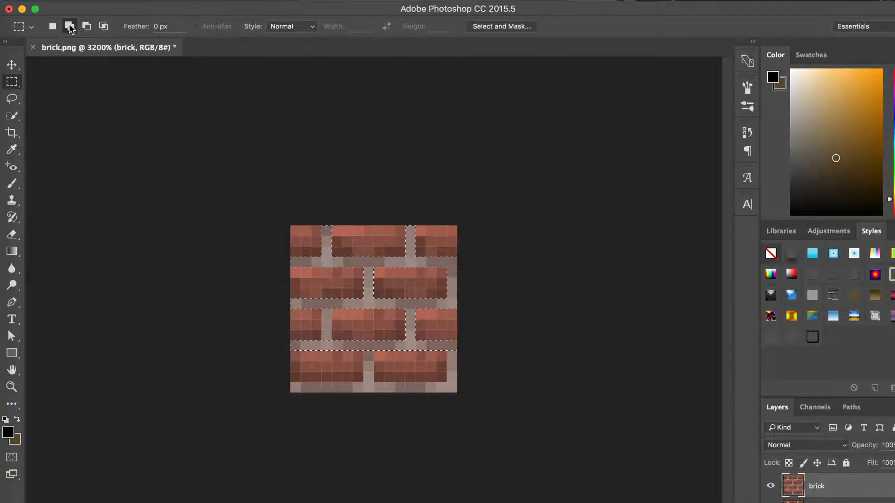
- Complete the additive marquee selection of the mortar, including the vertical and horizontal lines of the bottom row
{"action": "left_click", "coordinate": [53, 28]}
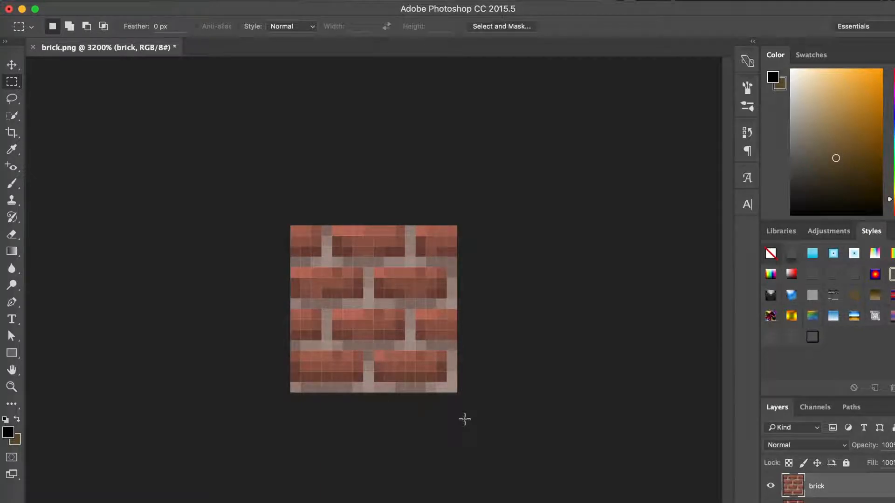
{"action": "left_click", "coordinate": [70, 26]}
{"action": "left_click_drag", "start_coordinate": [324, 304], "coordinate": [323, 303]}
{"action": "left_click_drag", "start_coordinate": [368, 350], "coordinate": [372, 392]}
{"action": "left_click_drag", "start_coordinate": [447, 350], "coordinate": [144, 383]}
- Set the saturation of the selected mortar to -76 with Hue/Saturation
{"action": "left_click", "coordinate": [161, 1]}
{"action": "mouse_move", "coordinate": [170, 29]}
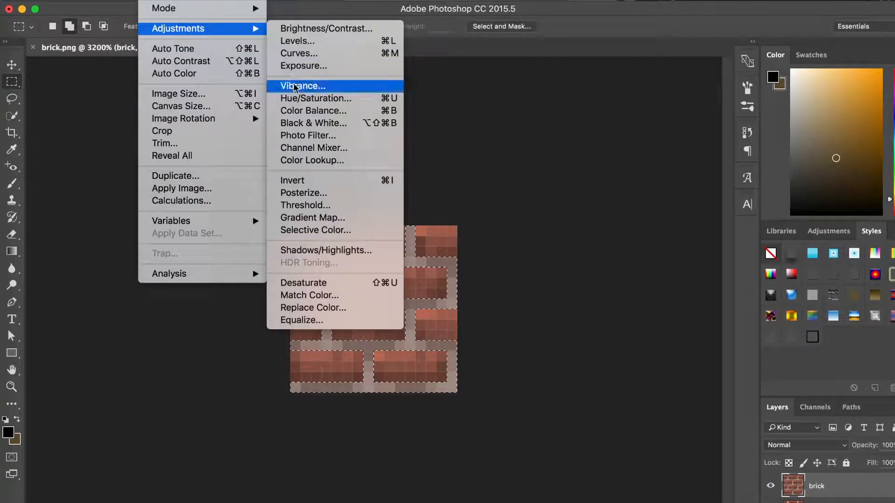
{"action": "left_click", "coordinate": [303, 99]}
{"action": "left_click_drag", "start_coordinate": [714, 130], "coordinate": [156, 128]}
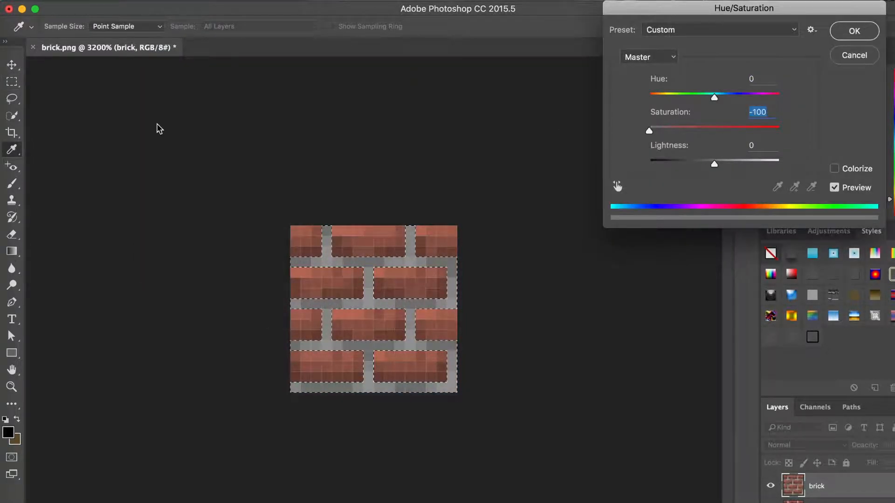
{"action": "left_click", "coordinate": [664, 130]}
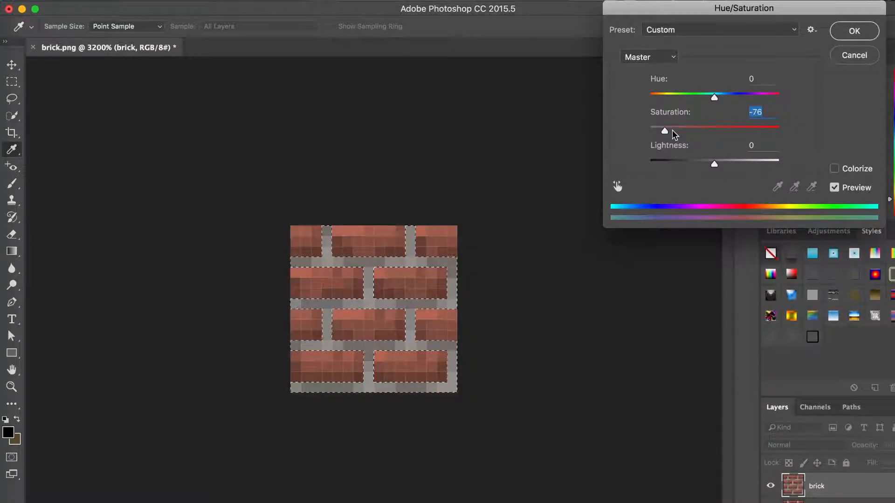
{"action": "left_click", "coordinate": [854, 30]}
- Clear the mortar selection and select the second row's right brick together with the bottom row's left brick
{"action": "key", "text": "m"}
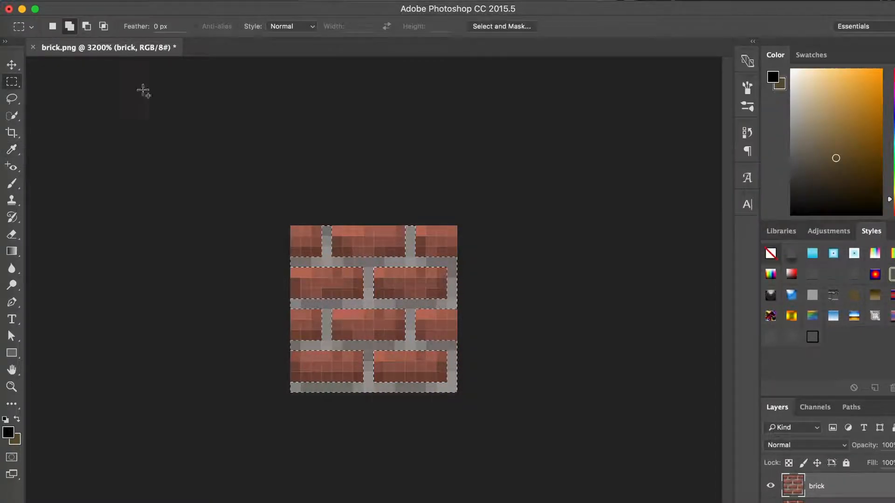
{"action": "left_click", "coordinate": [53, 26]}
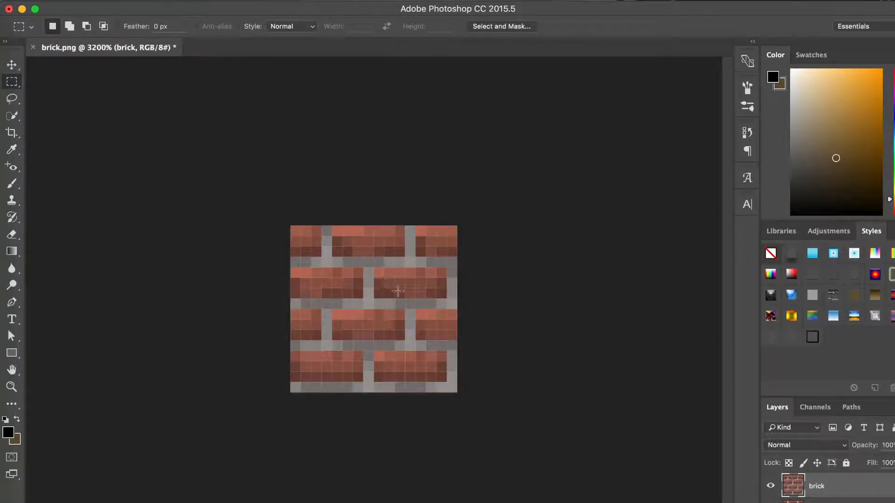
{"action": "left_click_drag", "start_coordinate": [374, 268], "coordinate": [446, 298]}
{"action": "left_click", "coordinate": [70, 26]}
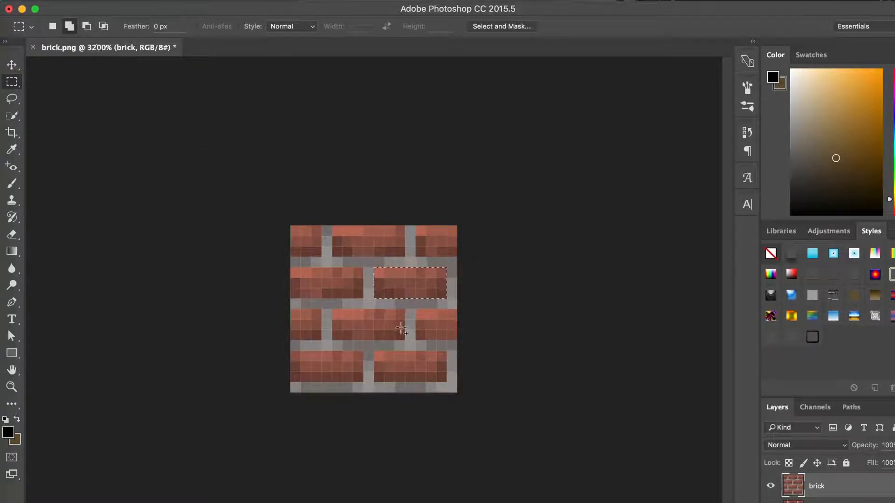
{"action": "left_click_drag", "start_coordinate": [293, 356], "coordinate": [358, 381]}
- Set the lightness of the two selected bricks to -33 with Hue/Saturation
{"action": "left_click", "coordinate": [167, 5]}
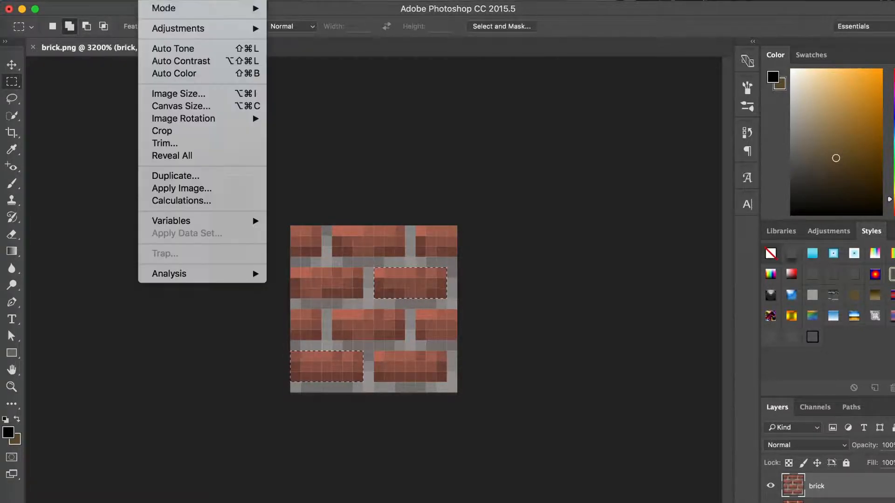
{"action": "mouse_move", "coordinate": [186, 28]}
{"action": "left_click", "coordinate": [326, 98]}
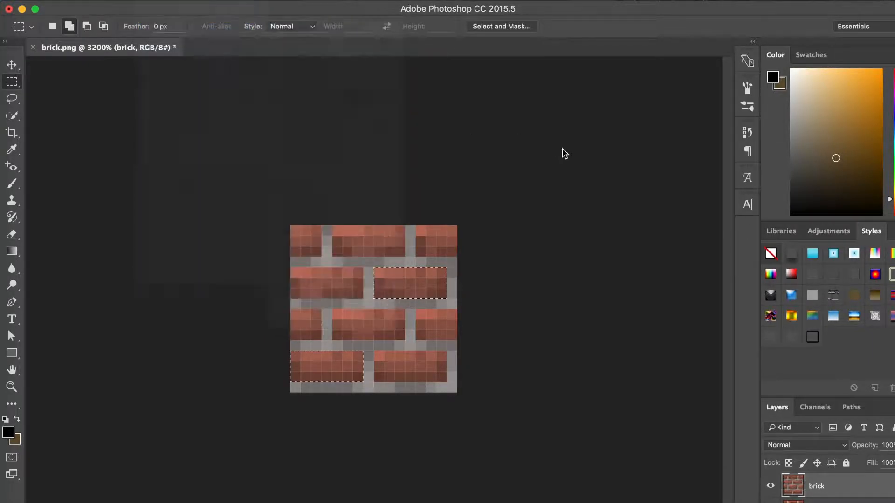
{"action": "left_click_drag", "start_coordinate": [699, 163], "coordinate": [693, 163]}
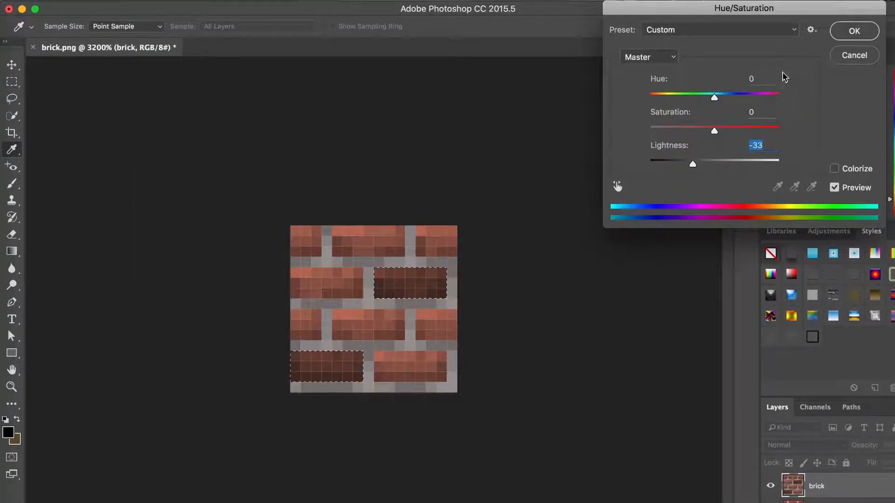
{"action": "left_click", "coordinate": [838, 34]}
- Replace the selection with the two partial bricks at the left and right ends of the texture's top row
{"action": "key", "text": "m"}
{"action": "left_click", "coordinate": [53, 26]}
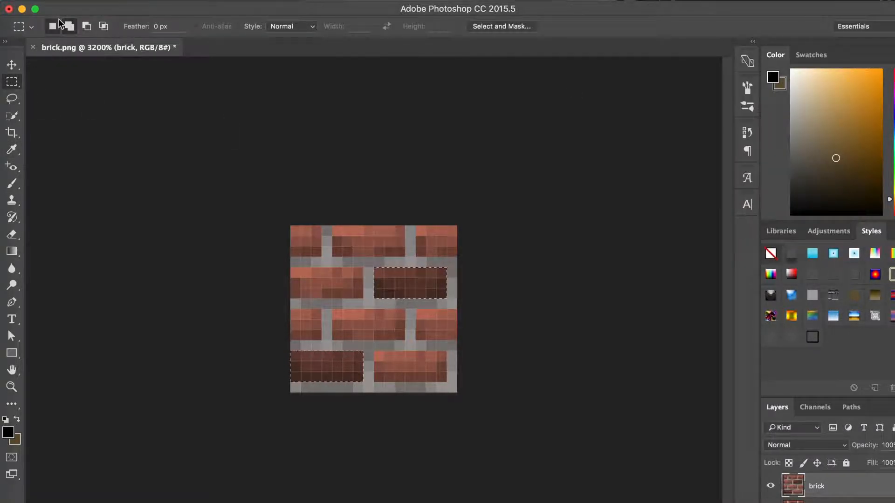
{"action": "left_click_drag", "start_coordinate": [290, 230], "coordinate": [322, 257]}
{"action": "left_click", "coordinate": [69, 26]}
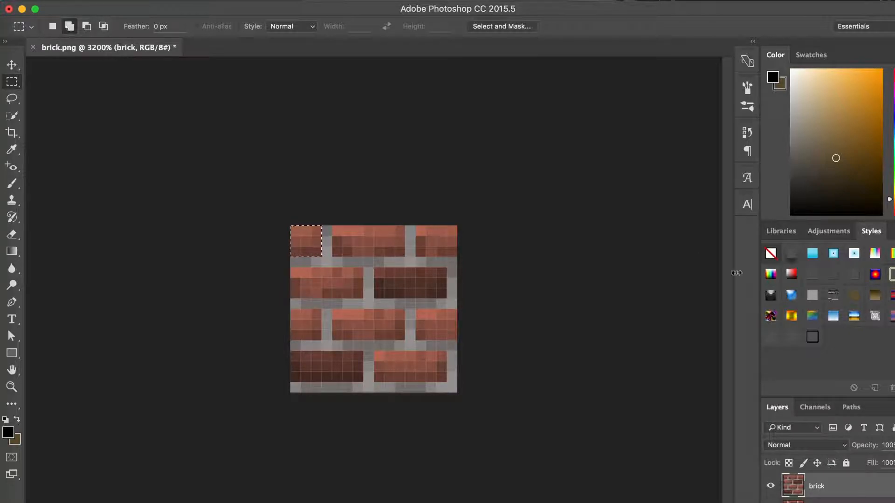
{"action": "left_click_drag", "start_coordinate": [423, 254], "coordinate": [457, 225]}
{"action": "left_click", "coordinate": [151, 0]}
{"action": "mouse_move", "coordinate": [230, 35]}
{"action": "left_click", "coordinate": [540, 135]}
- Add the bottom row's right brick to the selection, set the selected bricks' lightness to +20 with Hue/Saturation, and deselect
{"action": "left_click_drag", "start_coordinate": [373, 351], "coordinate": [446, 382]}
{"action": "left_click", "coordinate": [151, 0]}
{"action": "mouse_move", "coordinate": [198, 28]}
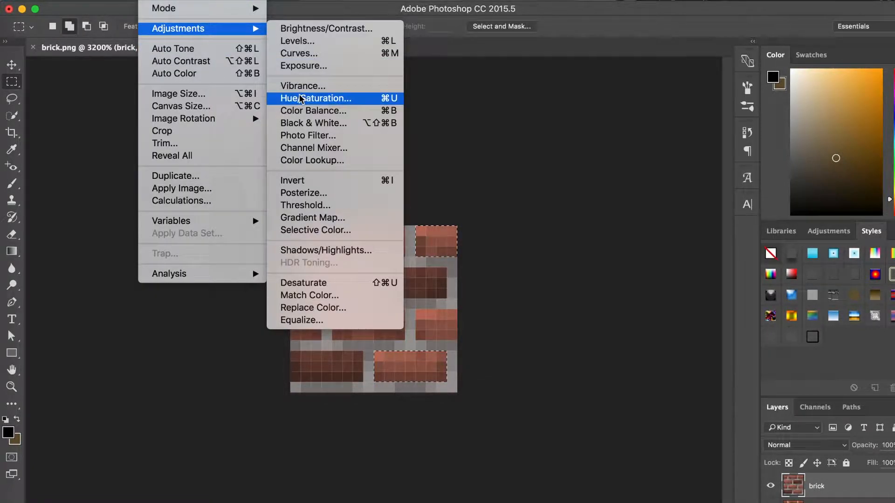
{"action": "left_click", "coordinate": [301, 98]}
{"action": "left_click", "coordinate": [728, 161]}
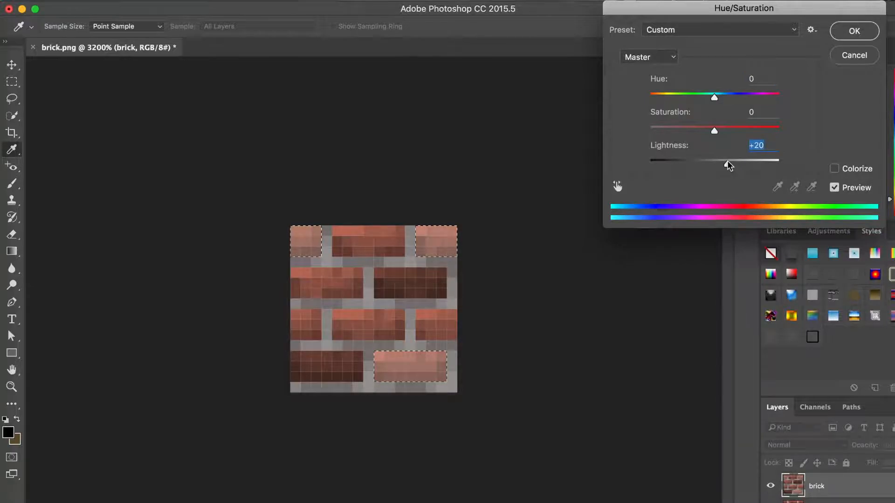
{"action": "left_click", "coordinate": [839, 30]}
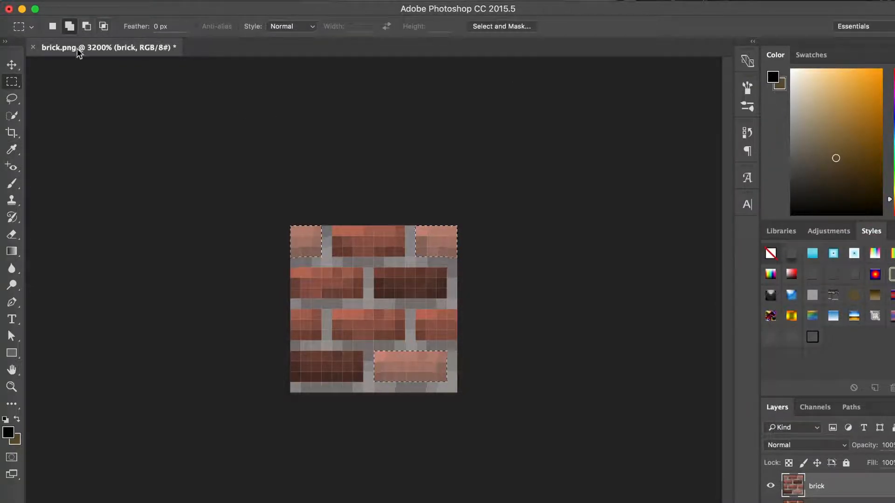
{"action": "left_click", "coordinate": [53, 27]}
{"action": "left_click", "coordinate": [119, 192]}
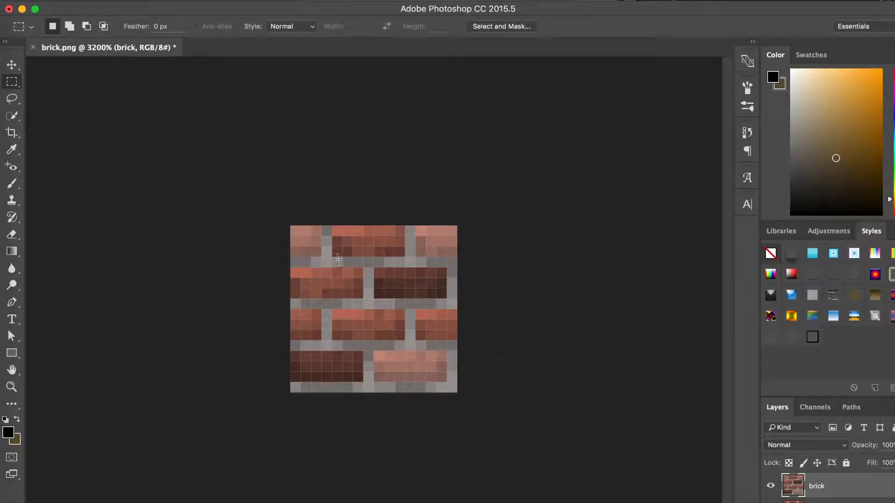
- Select the top row's middle brick and set its lightness to about -7 with Hue/Saturation
{"action": "left_click_drag", "start_coordinate": [341, 230], "coordinate": [405, 257]}
{"action": "left_click", "coordinate": [149, 1]}
{"action": "mouse_move", "coordinate": [175, 34]}
{"action": "left_click", "coordinate": [313, 96]}
{"action": "left_click_drag", "start_coordinate": [714, 163], "coordinate": [706, 162]}
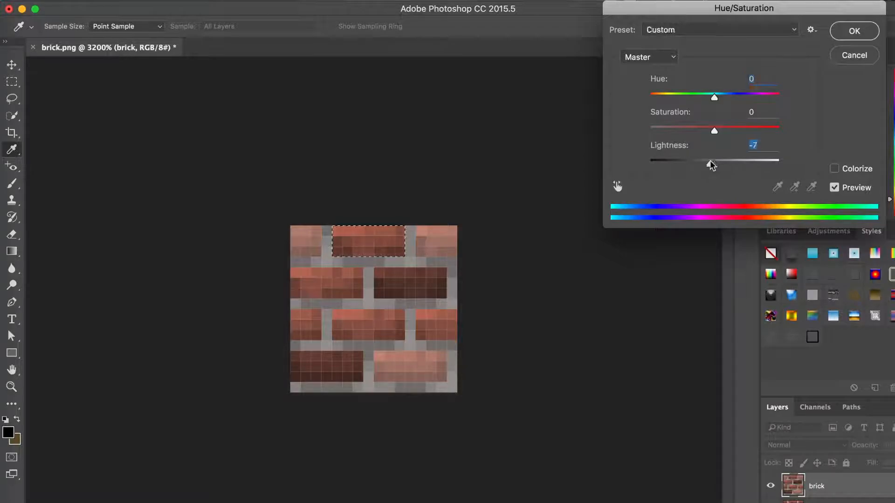
{"action": "left_click", "coordinate": [850, 30]}
{"action": "key", "text": "m"}
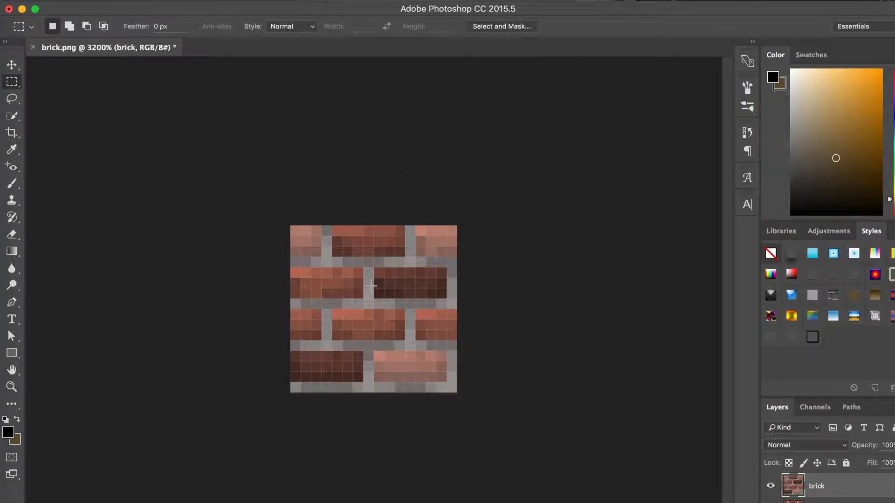
- Select the third row's middle brick and set its saturation to +27 with a slight lightness increase in Hue/Saturation
{"action": "left_click_drag", "start_coordinate": [331, 309], "coordinate": [396, 333]}
{"action": "left_click", "coordinate": [150, 1]}
{"action": "mouse_move", "coordinate": [183, 31]}
{"action": "left_click", "coordinate": [373, 101]}
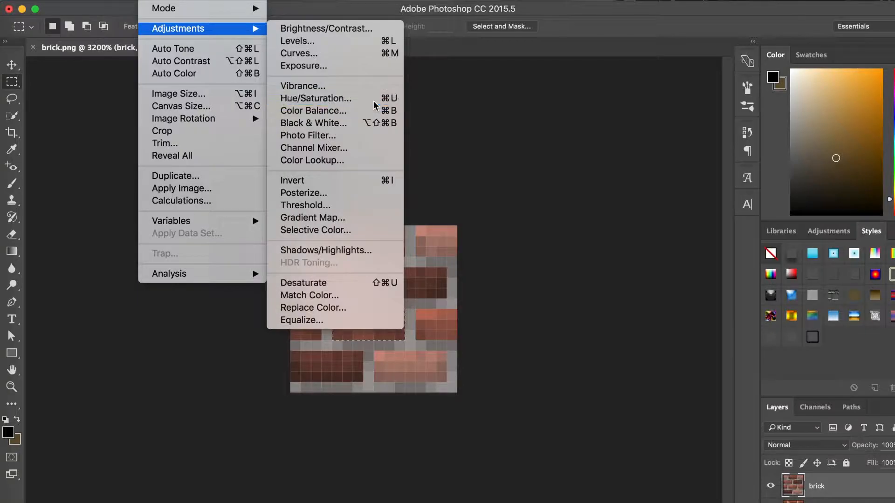
{"action": "left_click_drag", "start_coordinate": [714, 163], "coordinate": [723, 127]}
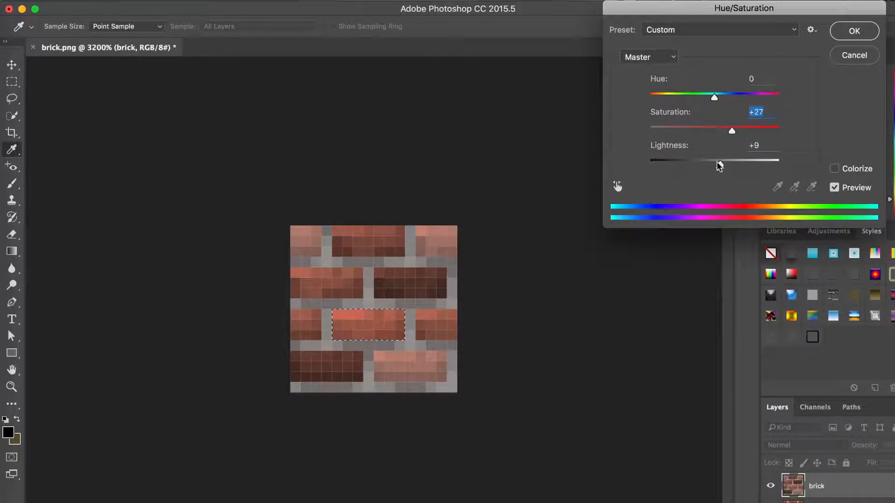
{"action": "left_click_drag", "start_coordinate": [712, 162], "coordinate": [723, 166]}
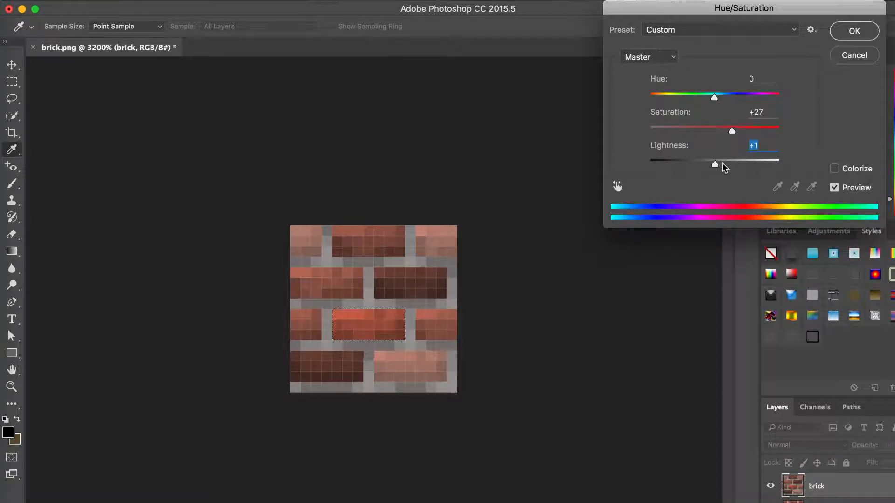
{"action": "left_click", "coordinate": [854, 31]}
{"action": "key", "text": "m"}
{"action": "key", "text": "ctrl+d"}
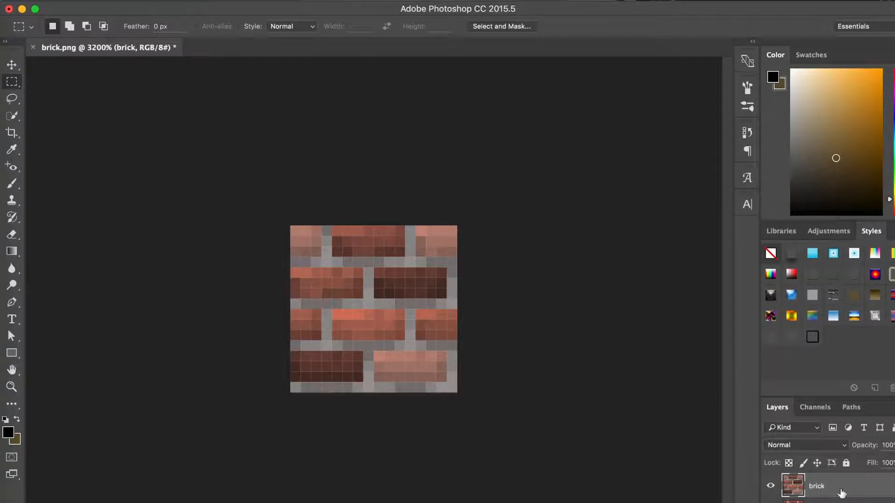
{"action": "left_click", "coordinate": [774, 489]}
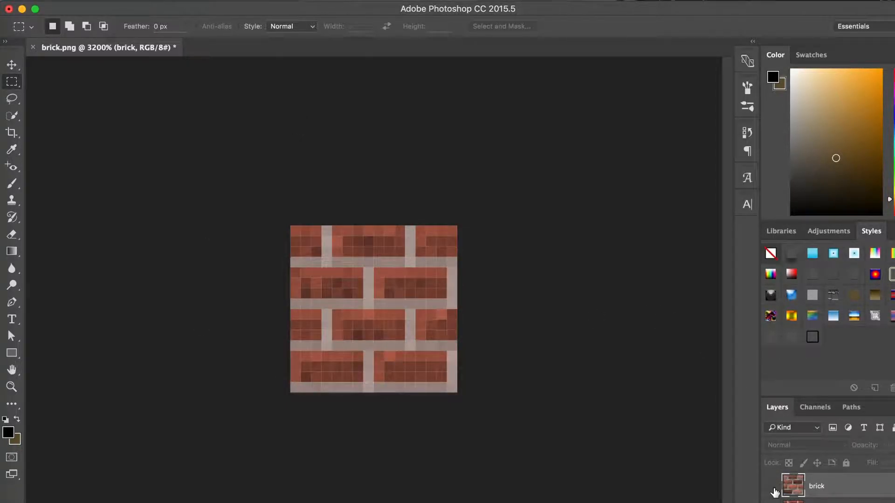
{"action": "left_click", "coordinate": [774, 491]}
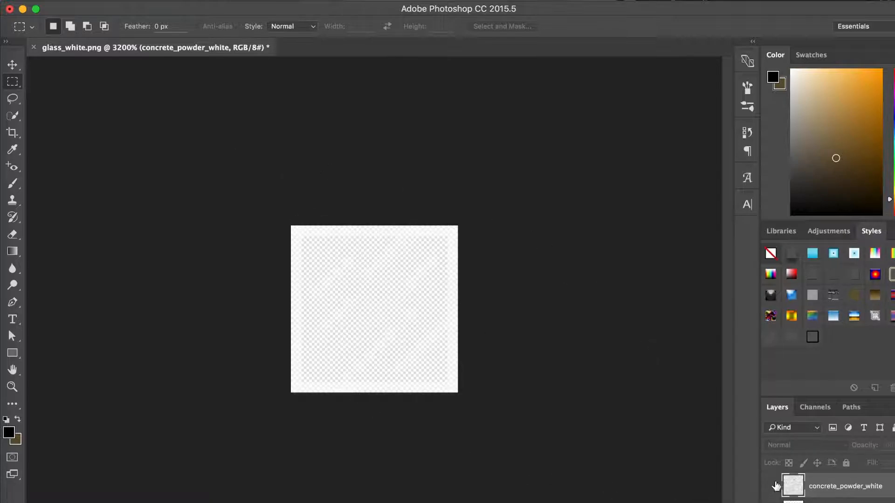
- Select a one-pixel border around the glass_white texture together with a two-pixel-wide vertical and horizontal bar crossing at its centre
{"action": "left_click", "coordinate": [70, 26]}
{"action": "left_click_drag", "start_coordinate": [295, 194], "coordinate": [301, 404]}
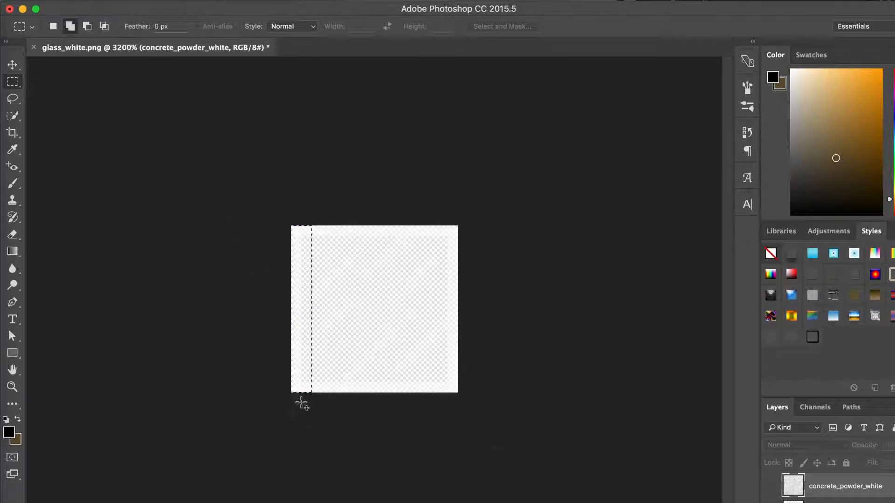
{"action": "key", "text": "super+d"}
{"action": "left_click_drag", "start_coordinate": [296, 228], "coordinate": [456, 232]}
{"action": "left_click_drag", "start_coordinate": [366, 226], "coordinate": [385, 419]}
{"action": "left_click_drag", "start_coordinate": [294, 320], "coordinate": [463, 299]}
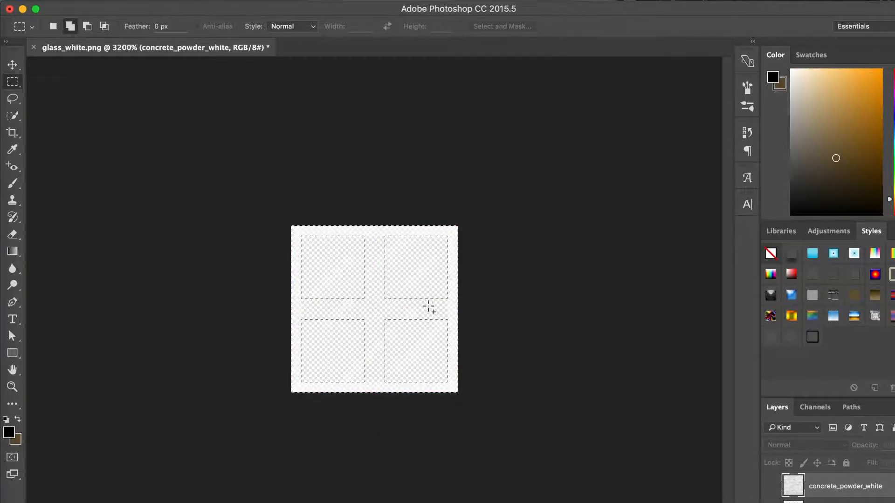
- Create a new layer and fill the selected window frame and cross with white at 100% opacity
{"action": "right_click", "coordinate": [401, 308]}
{"action": "left_click", "coordinate": [725, 487]}
{"action": "left_click", "coordinate": [825, 502]}
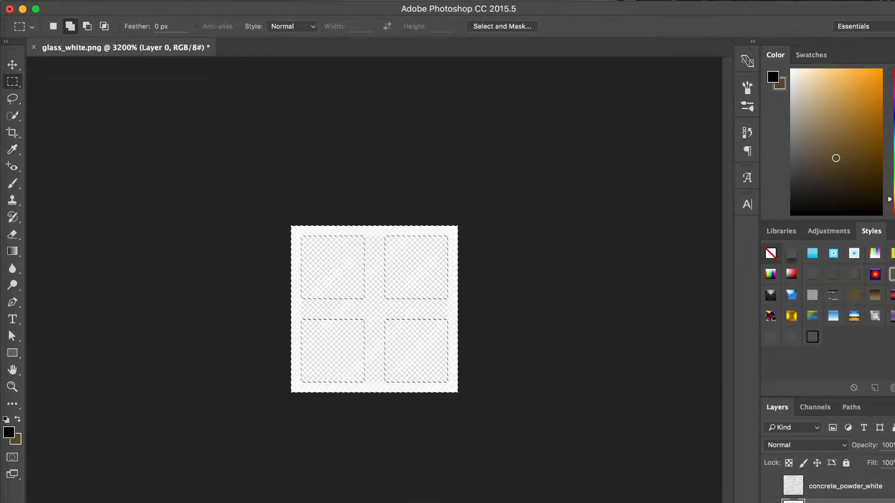
{"action": "right_click", "coordinate": [403, 313]}
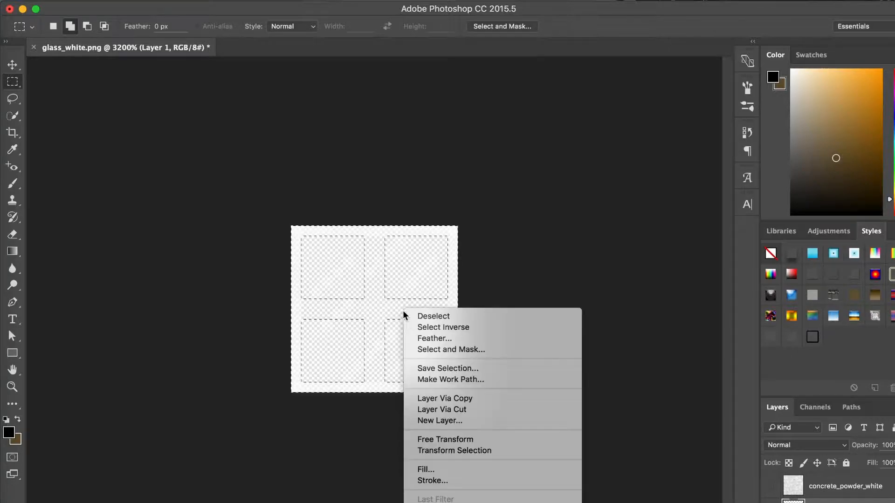
{"action": "left_click", "coordinate": [479, 470]}
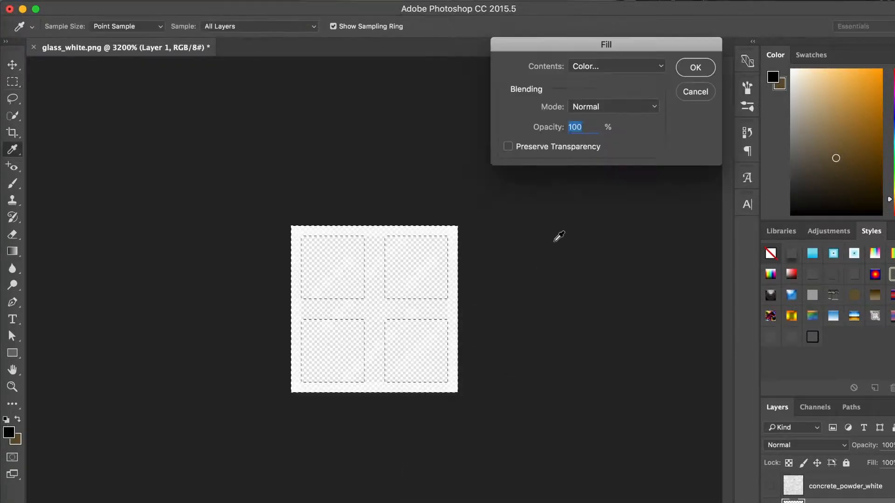
{"action": "left_click", "coordinate": [589, 68]}
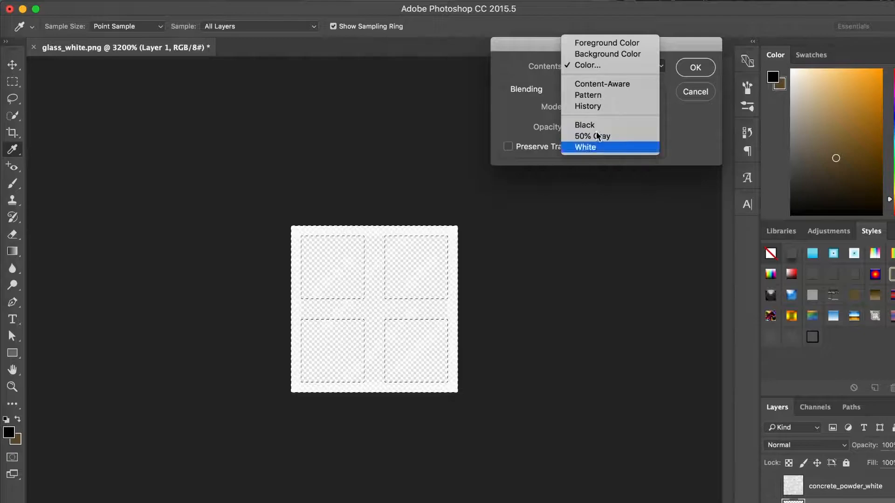
{"action": "left_click", "coordinate": [592, 147]}
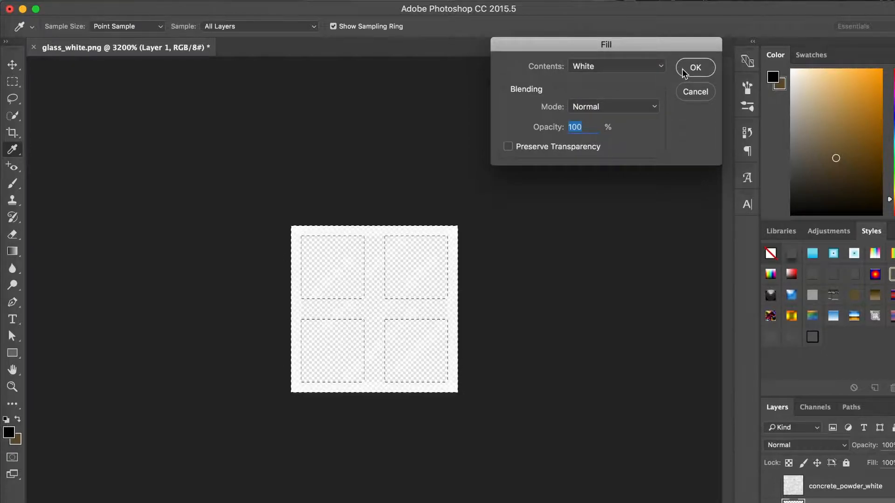
{"action": "left_click", "coordinate": [681, 69]}
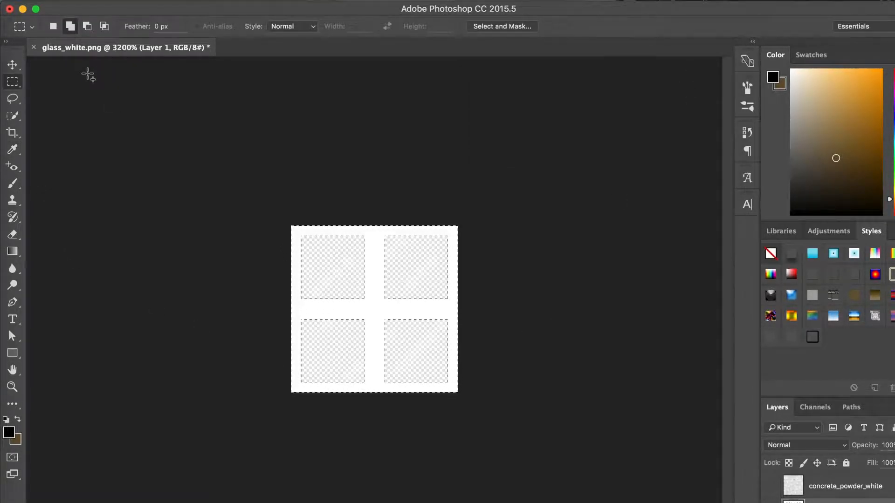
- Show the concrete_powder_white layer in place of the white frame layer, with the selection inverted to the four window panes
{"action": "left_click", "coordinate": [53, 26]}
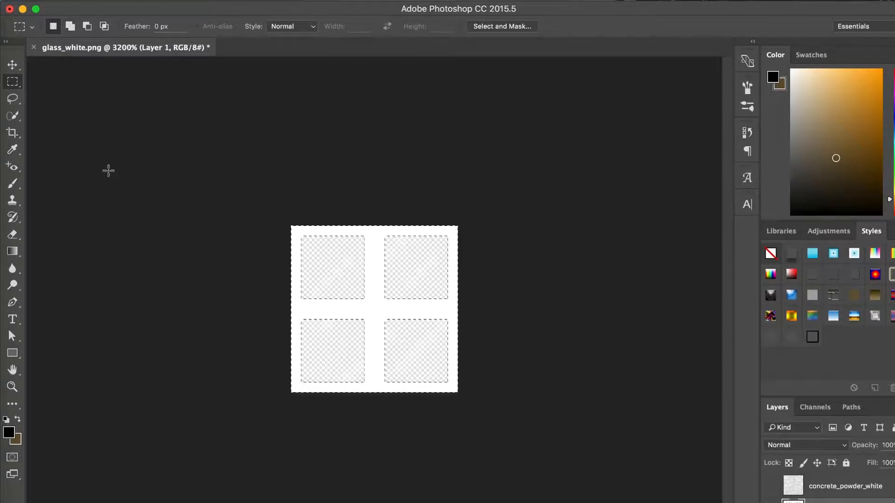
{"action": "key", "text": "super+z"}
{"action": "left_click", "coordinate": [770, 502]}
{"action": "left_click", "coordinate": [770, 486]}
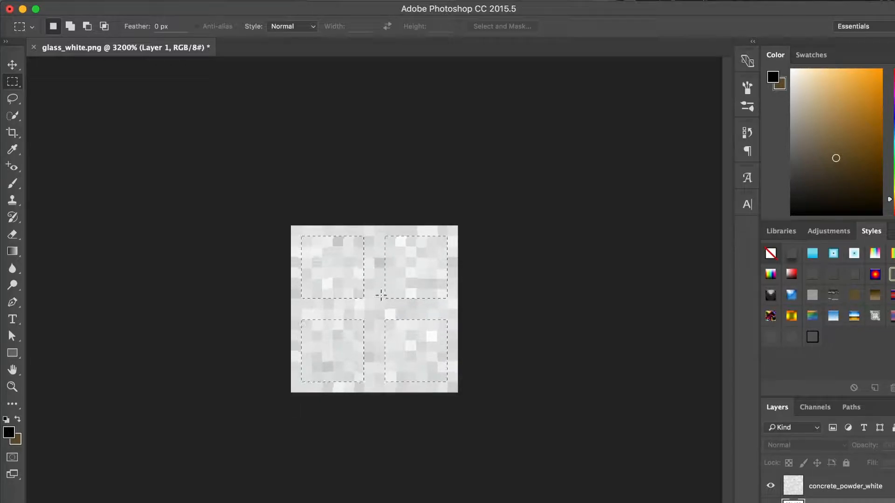
{"action": "left_click", "coordinate": [68, 27]}
- Delete the four selected pane areas from the concrete_powder_white layer and clear the selection
{"action": "left_click", "coordinate": [771, 486]}
{"action": "left_click", "coordinate": [770, 486]}
{"action": "left_click", "coordinate": [821, 489]}
{"action": "key", "text": "Delete"}
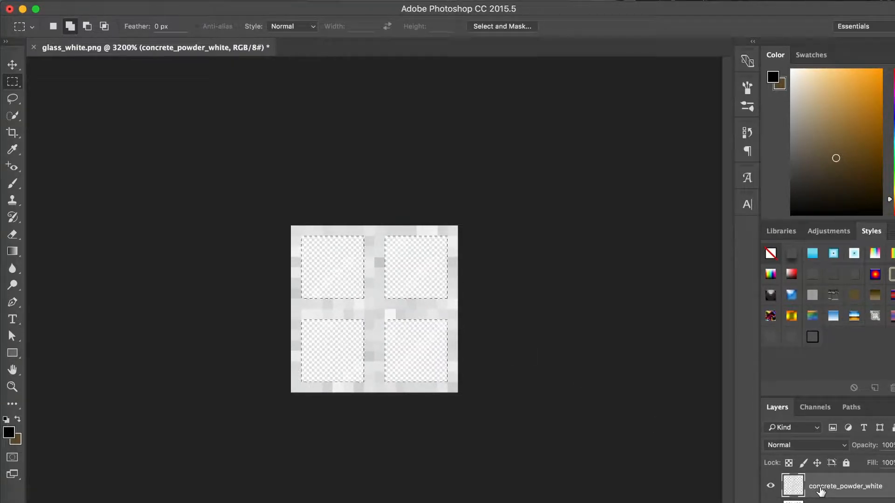
{"action": "left_click", "coordinate": [54, 28]}
{"action": "key", "text": "super+d"}
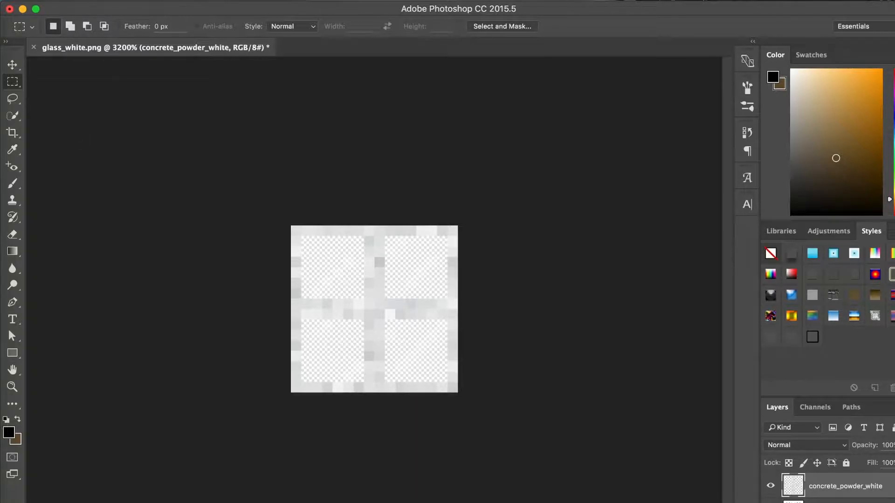
- Set the concrete_powder_white frame's saturation to -75 and lightness to +42 with Hue/Saturation
{"action": "left_click", "coordinate": [155, 0]}
{"action": "mouse_move", "coordinate": [242, 31]}
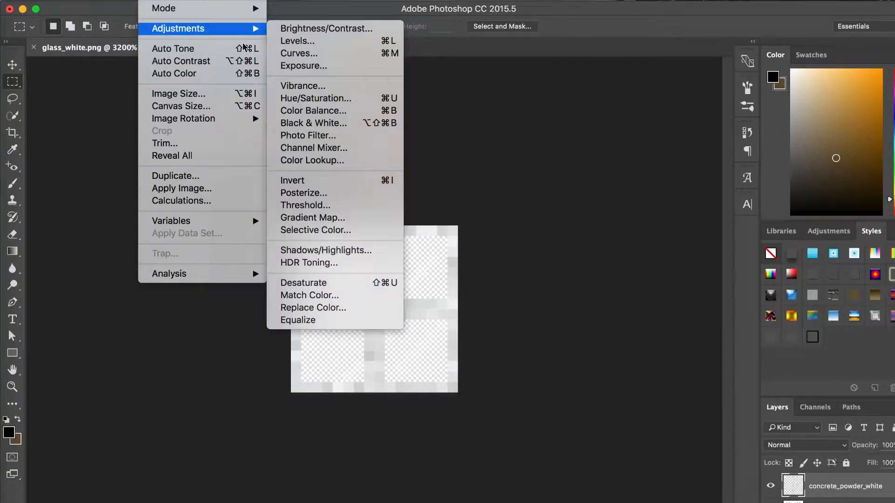
{"action": "left_click", "coordinate": [294, 98]}
{"action": "left_click_drag", "start_coordinate": [689, 132], "coordinate": [664, 133]}
{"action": "left_click_drag", "start_coordinate": [719, 164], "coordinate": [742, 166]}
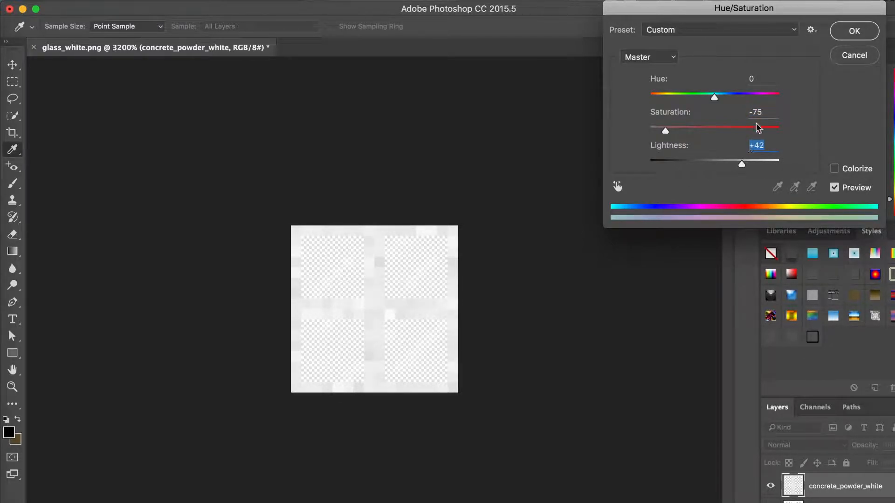
{"action": "left_click", "coordinate": [850, 29]}
{"action": "key", "text": "m"}
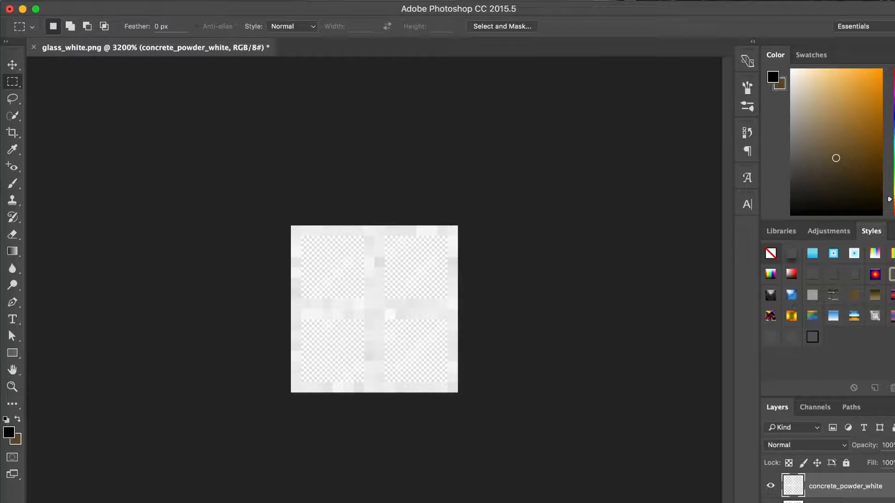
- Create a new layer below concrete_powder_white and fill the whole canvas area on it with white at 100% opacity
{"action": "key", "text": "alt+shift+super+n"}
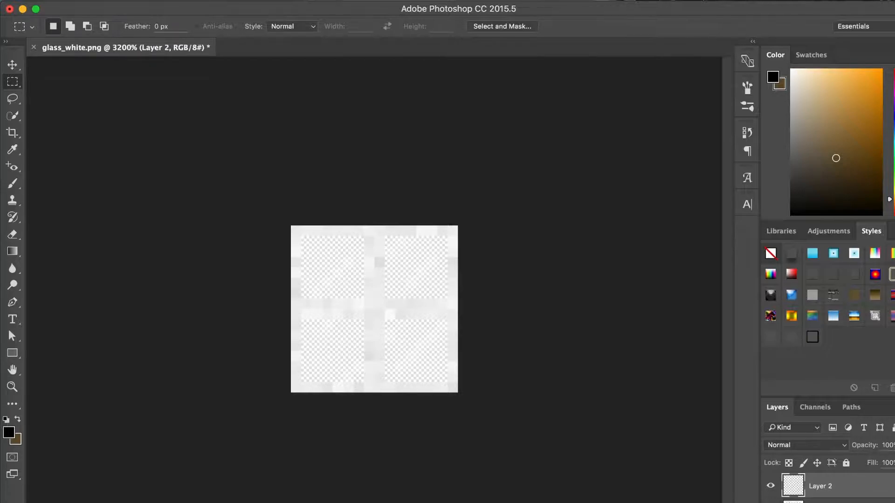
{"action": "key", "text": "super+z"}
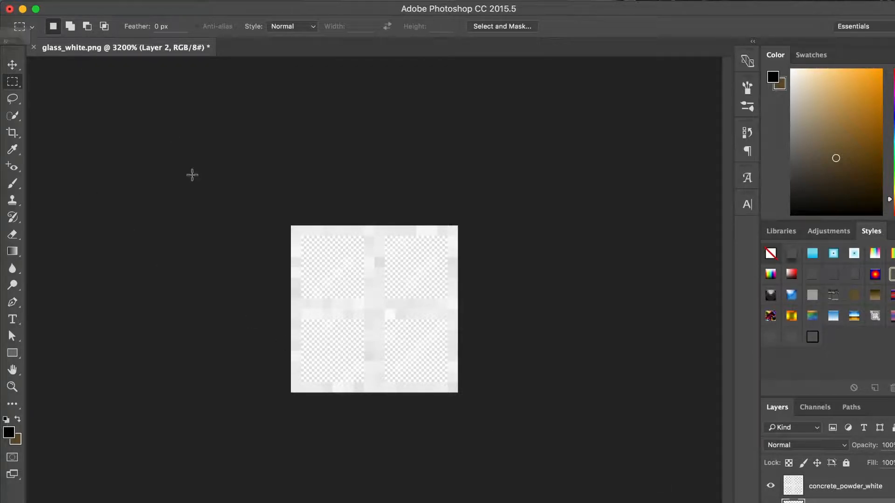
{"action": "left_click", "coordinate": [69, 26]}
{"action": "left_click_drag", "start_coordinate": [289, 212], "coordinate": [519, 443]}
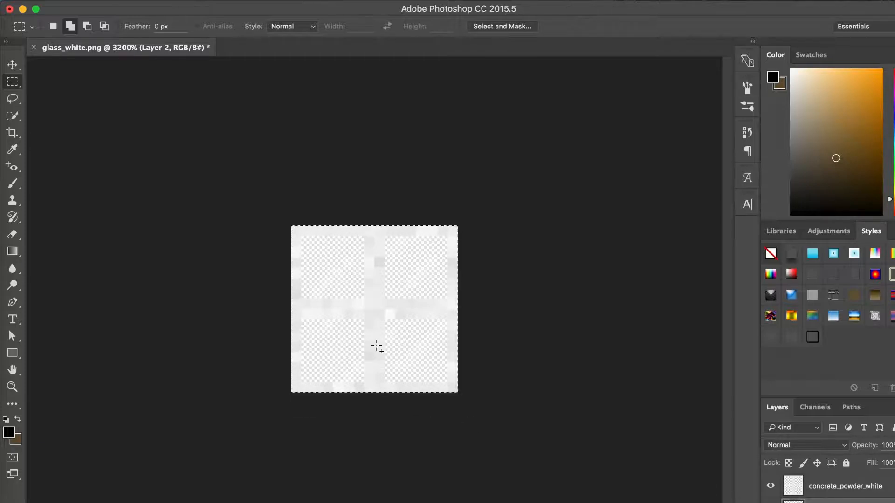
{"action": "right_click", "coordinate": [335, 319]}
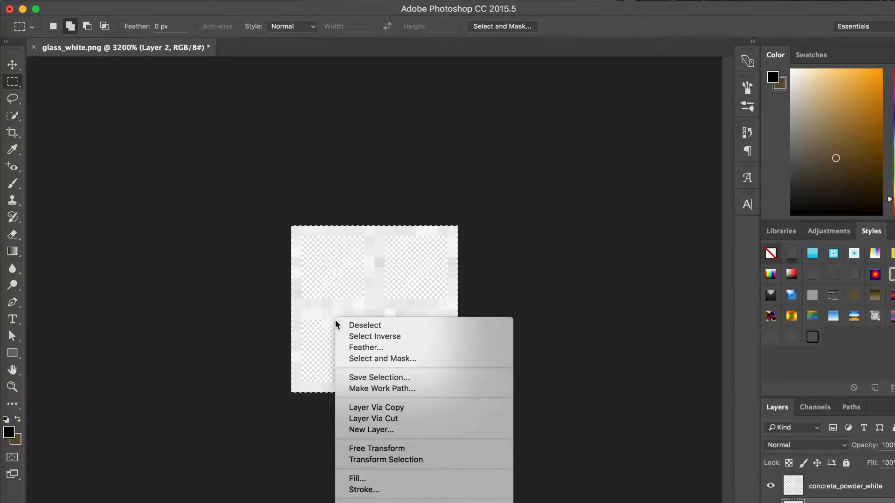
{"action": "left_click", "coordinate": [361, 477]}
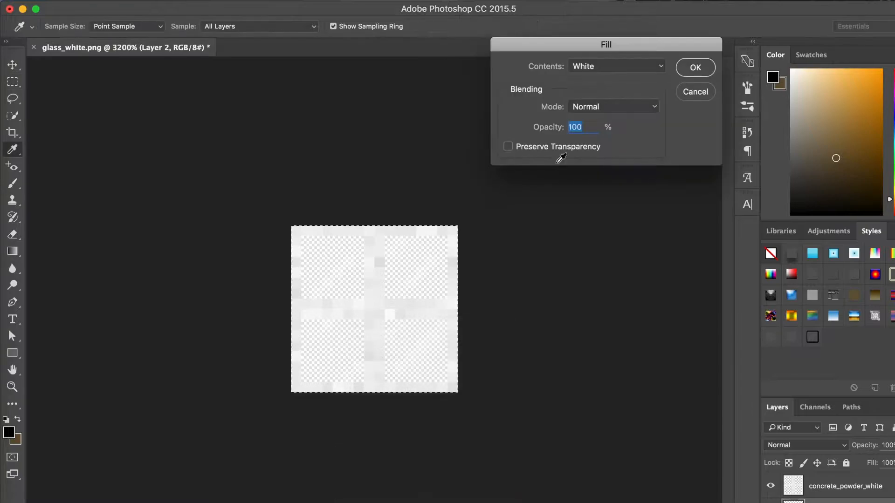
{"action": "left_click", "coordinate": [695, 68]}
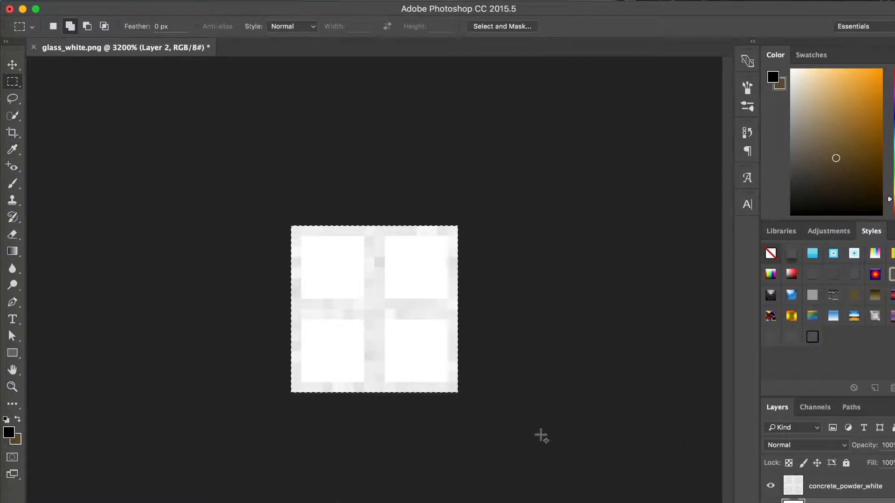
{"action": "left_click", "coordinate": [53, 27]}
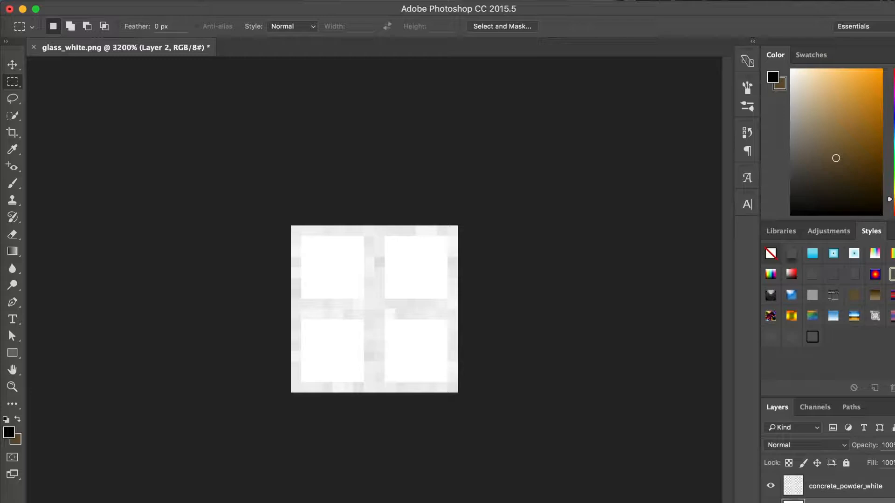
- Lower the fill of the new white layer to a faint tint and make Layer 0 the active layer
{"action": "left_click", "coordinate": [893, 463]}
{"action": "left_click_drag", "start_coordinate": [890, 479], "coordinate": [865, 479]}
{"action": "left_click", "coordinate": [80, 71]}
{"action": "scroll", "coordinate": [837, 489], "scroll_direction": "down", "scroll_amount": 2}
{"action": "left_click", "coordinate": [837, 502]}
{"action": "scroll", "coordinate": [837, 489], "scroll_direction": "up", "scroll_amount": 2}
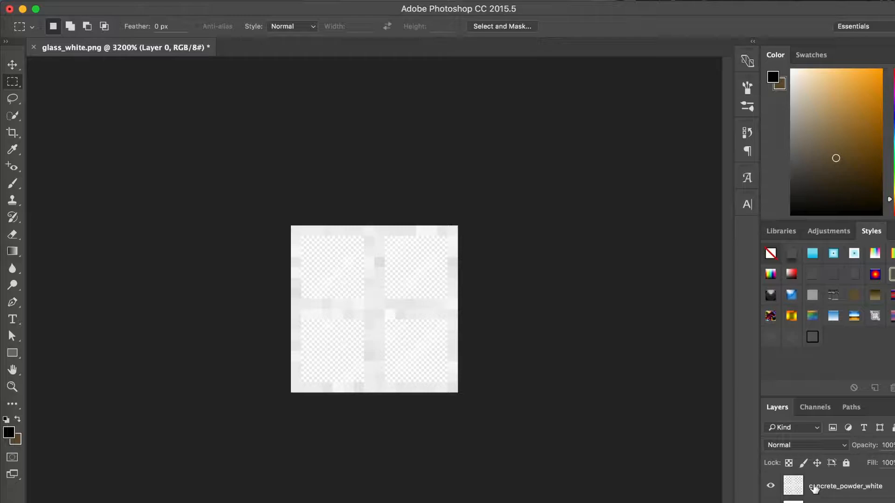
- Merge the white glass texture's layers into the single concrete_powder_white layer
{"action": "left_click", "coordinate": [820, 488], "text": "shift"}
{"action": "right_click", "coordinate": [817, 493]}
{"action": "left_click", "coordinate": [658, 391]}
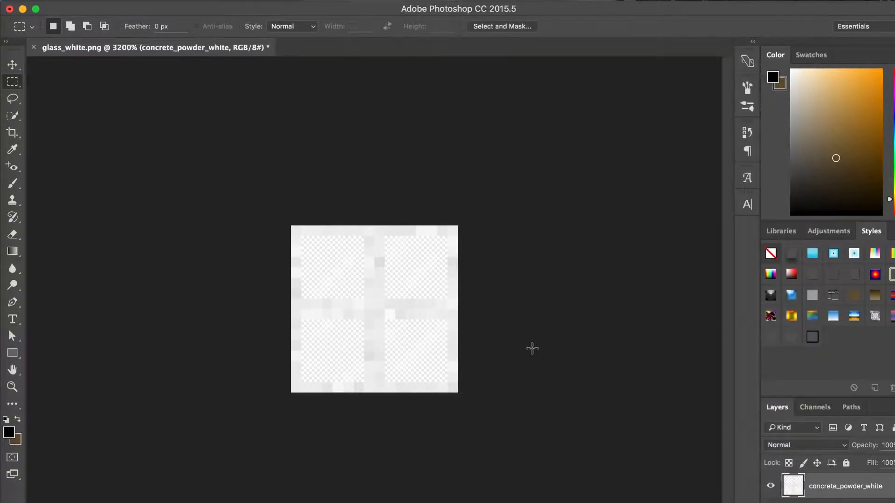
{"action": "left_click", "coordinate": [15, 64]}
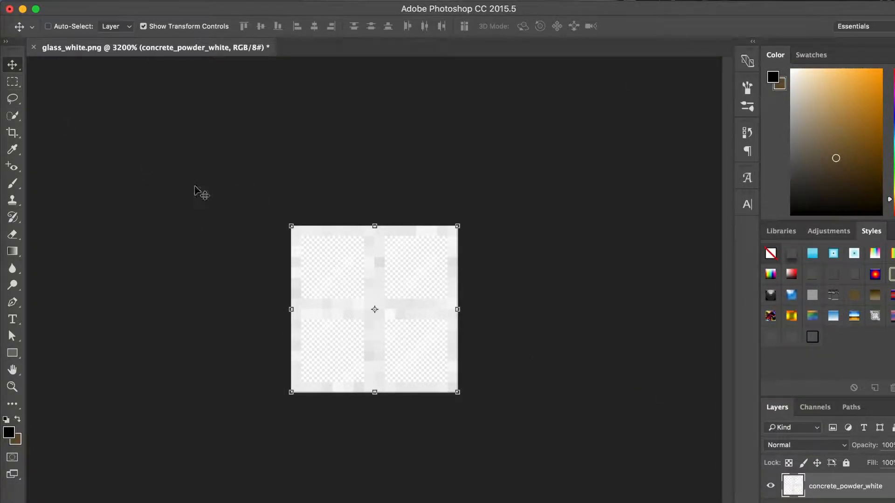
{"action": "left_click", "coordinate": [13, 81]}
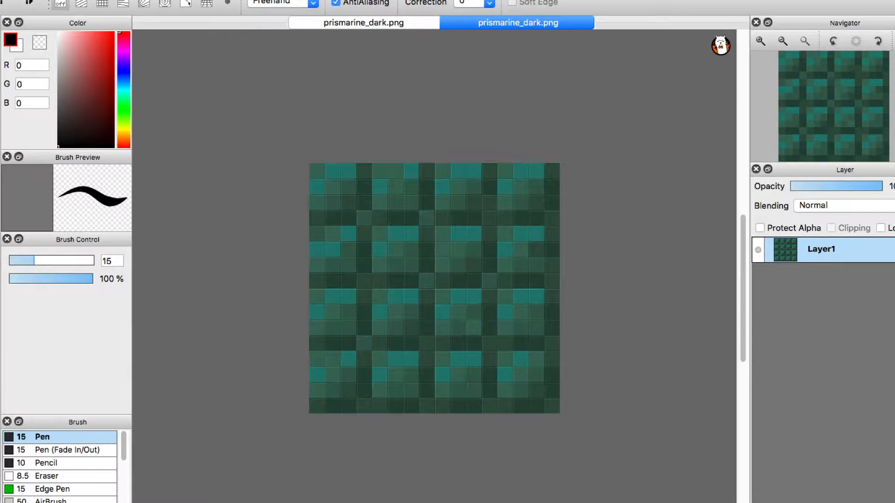
{"action": "left_click", "coordinate": [1, 66]}
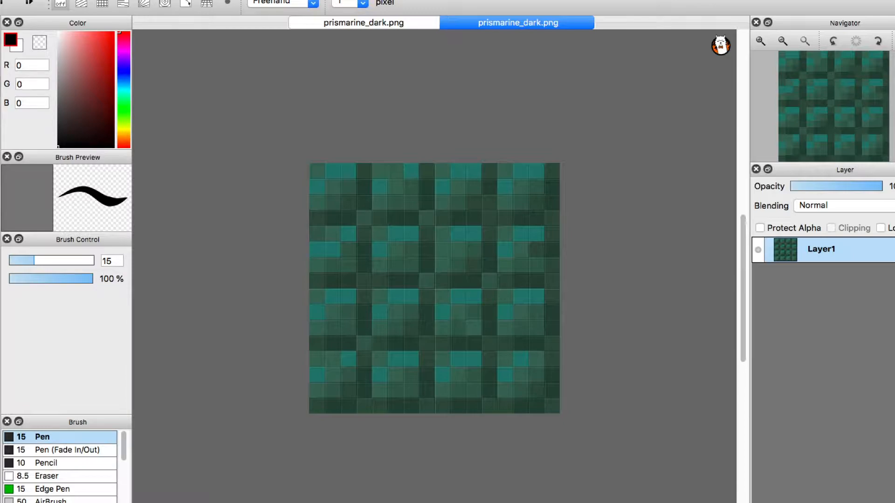
{"action": "key", "text": "b"}
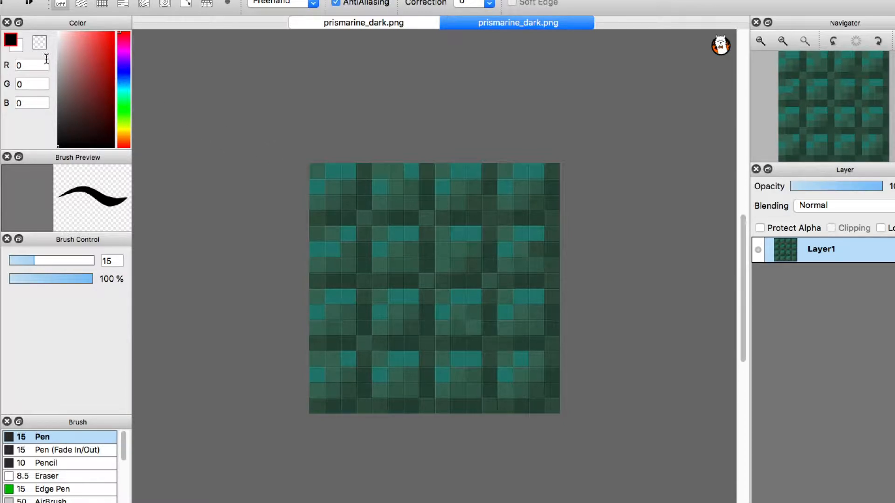
{"action": "key", "text": "u"}
{"action": "key", "text": "v"}
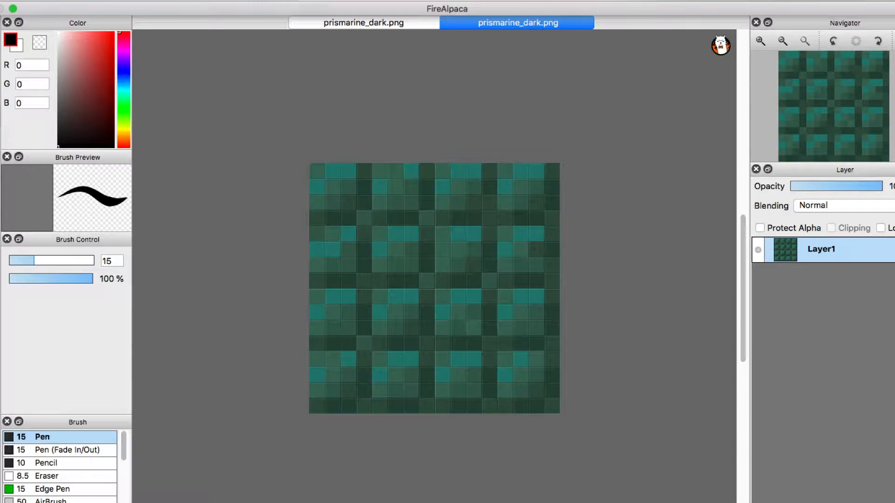
- Switch the colour selector to Color Wheel and choose a dark magenta with RGB 113, 0, 74
{"action": "left_click", "coordinate": [279, 0]}
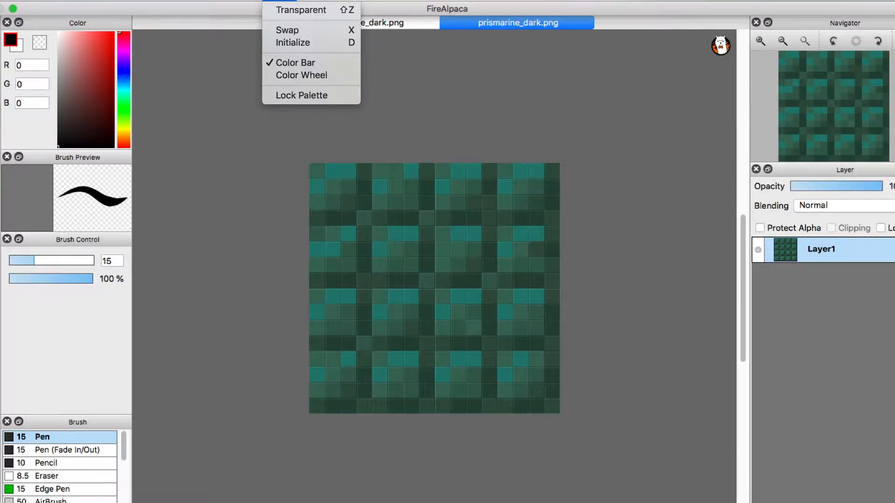
{"action": "left_click", "coordinate": [299, 73]}
{"action": "mouse_move", "coordinate": [109, 78]}
{"action": "left_mouse_down"}
{"action": "mouse_move", "coordinate": [122, 64]}
{"action": "mouse_move", "coordinate": [118, 48]}
{"action": "left_mouse_up"}
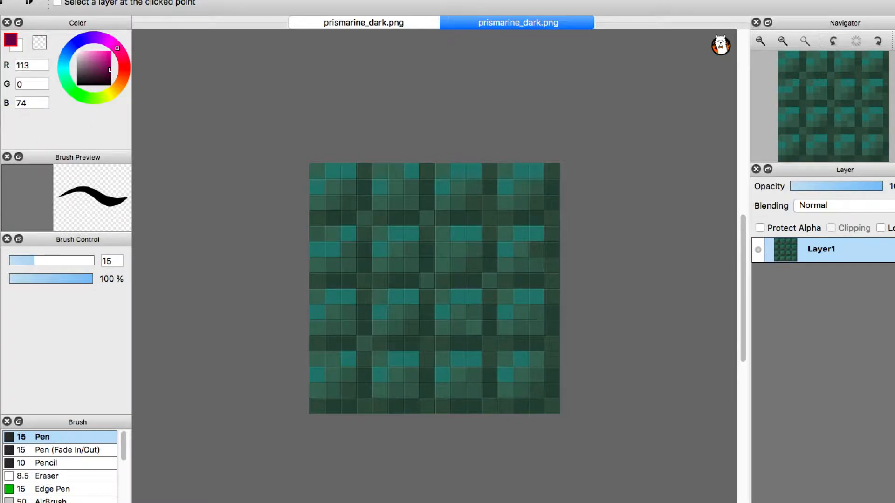
- Draw a magenta diagonal test line across the dark prismarine texture at 1 pixel wide, and undo it
{"action": "key", "text": "b"}
{"action": "left_click", "coordinate": [0, 70]}
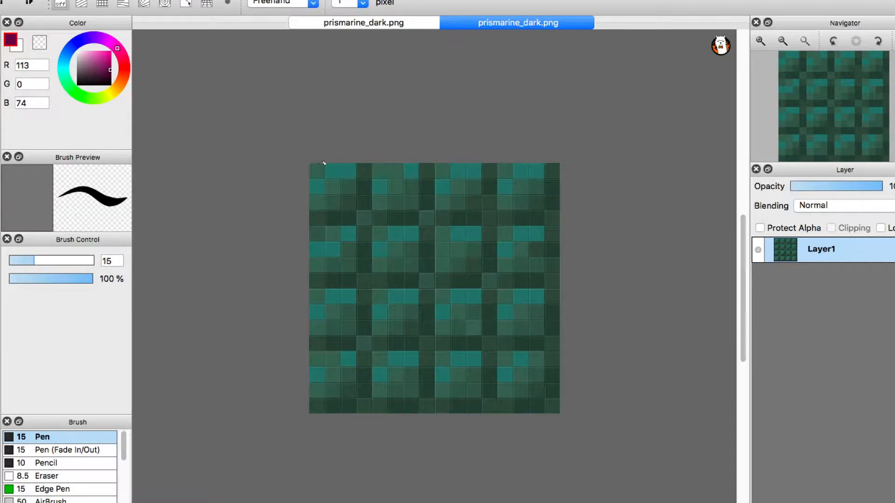
{"action": "mouse_move", "coordinate": [322, 157]}
{"action": "left_mouse_down"}
{"action": "mouse_move", "coordinate": [427, 269]}
{"action": "mouse_move", "coordinate": [579, 351]}
{"action": "left_mouse_up"}
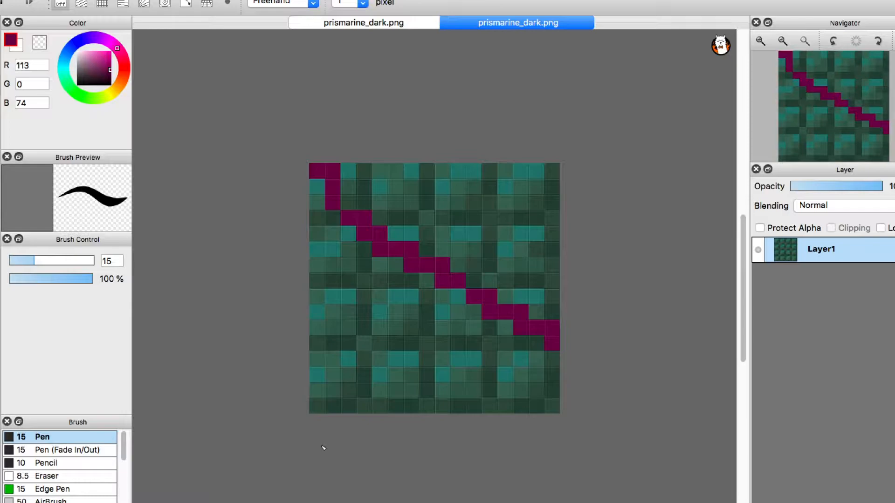
{"action": "key", "text": "ctrl+z"}
- Select the whole dark prismarine texture and open the Hue Saturation Brightness adjustment, keeping the texture in view
{"action": "key", "text": "m"}
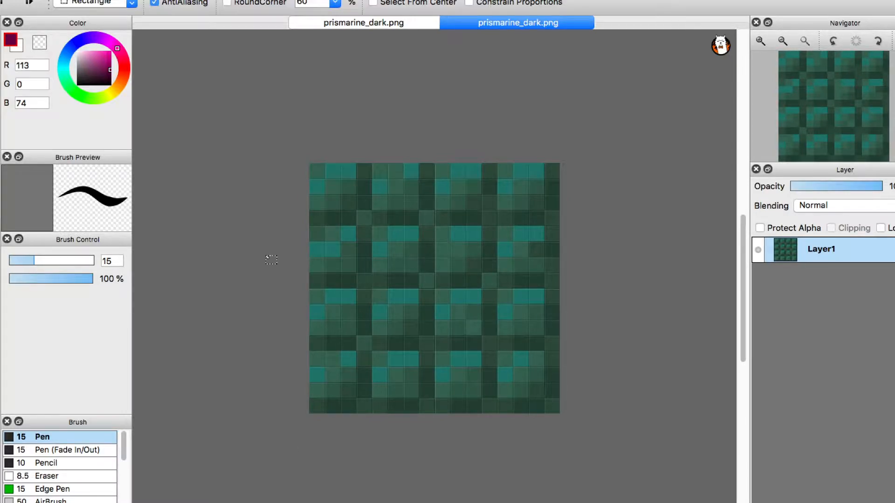
{"action": "left_click_drag", "start_coordinate": [305, 158], "coordinate": [597, 422]}
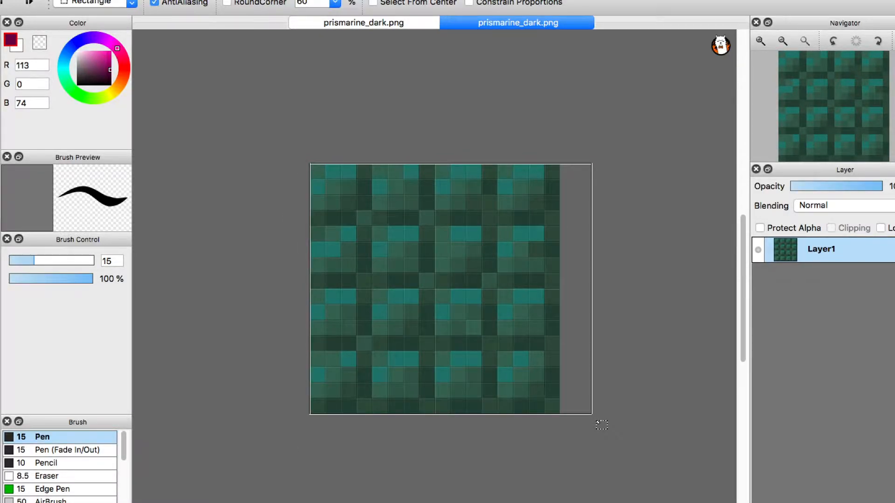
{"action": "mouse_move", "coordinate": [266, 0]}
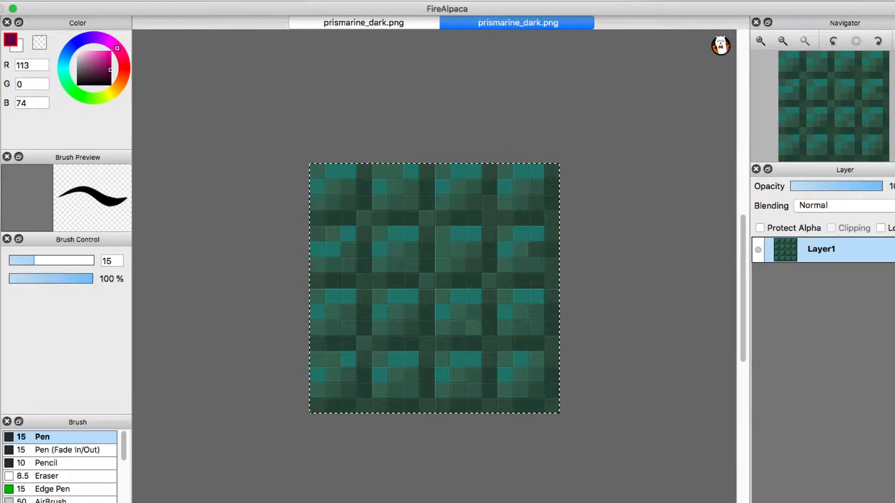
{"action": "left_click", "coordinate": [175, 1]}
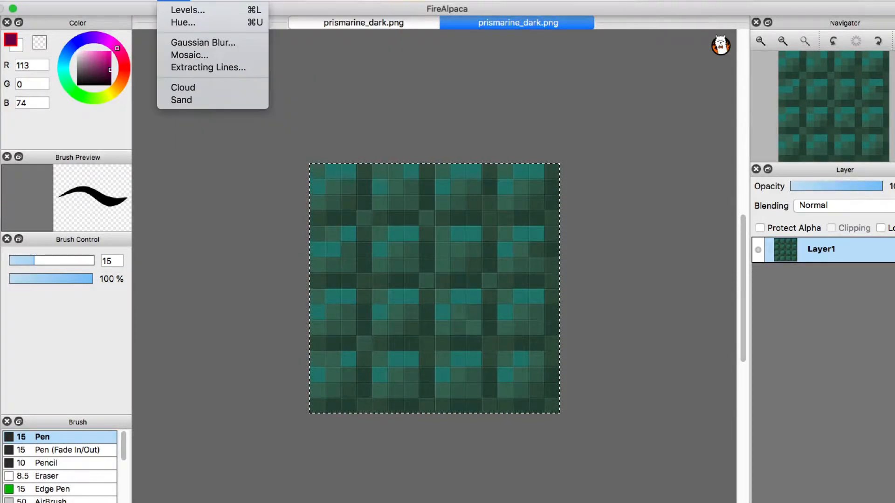
{"action": "left_click", "coordinate": [183, 22]}
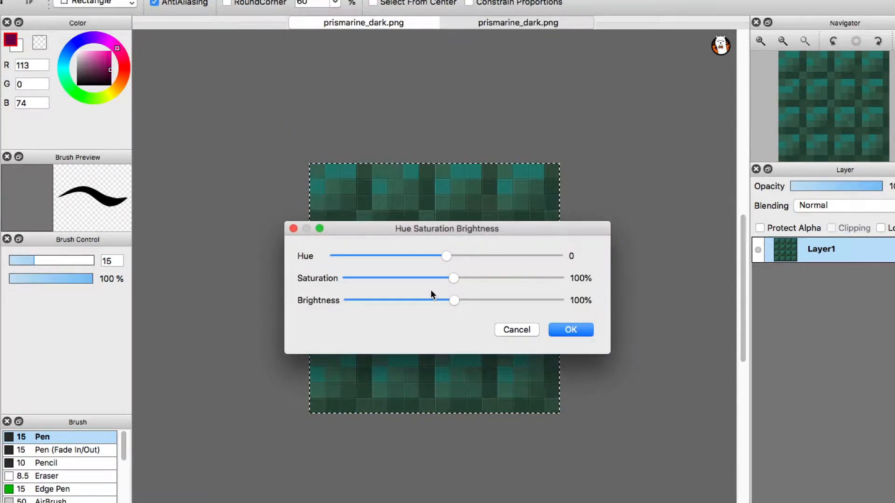
{"action": "left_click_drag", "start_coordinate": [415, 236], "coordinate": [673, 100]}
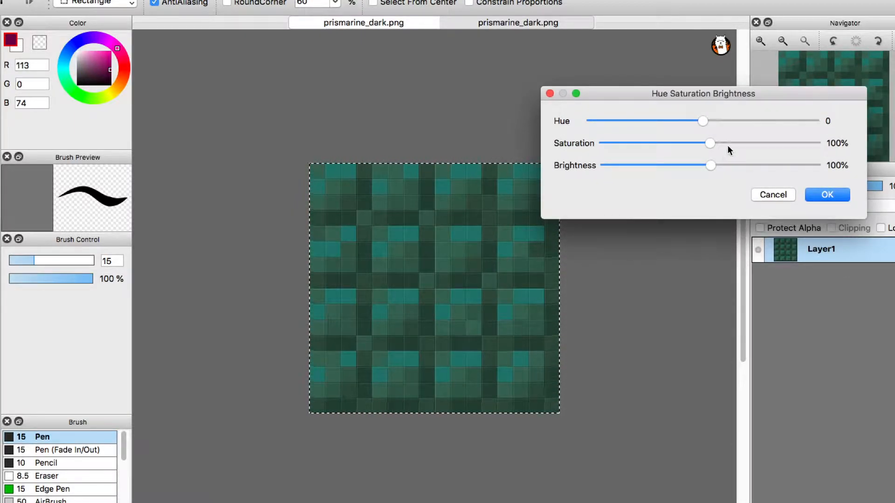
- Try a muted brown version of the texture with hue -154, saturation 32% and brightness 93%
{"action": "left_click_drag", "start_coordinate": [709, 125], "coordinate": [777, 127]}
{"action": "left_click", "coordinate": [670, 124]}
{"action": "left_click", "coordinate": [635, 125]}
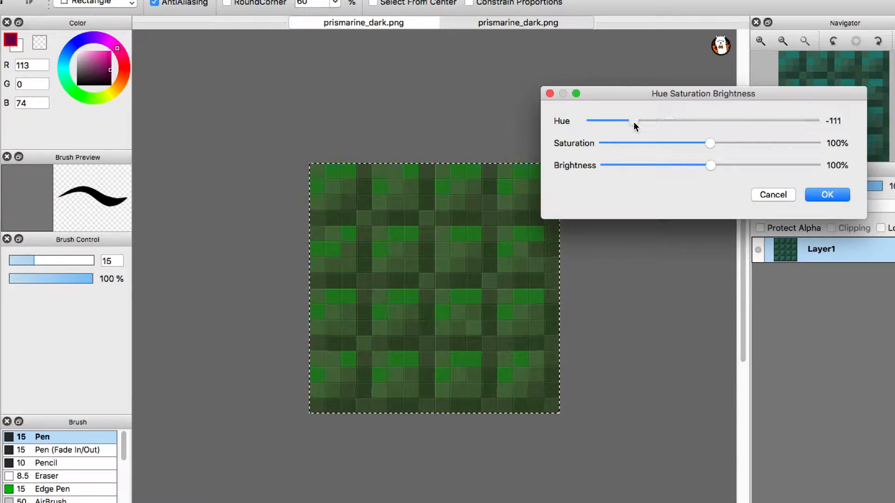
{"action": "left_click", "coordinate": [607, 122]}
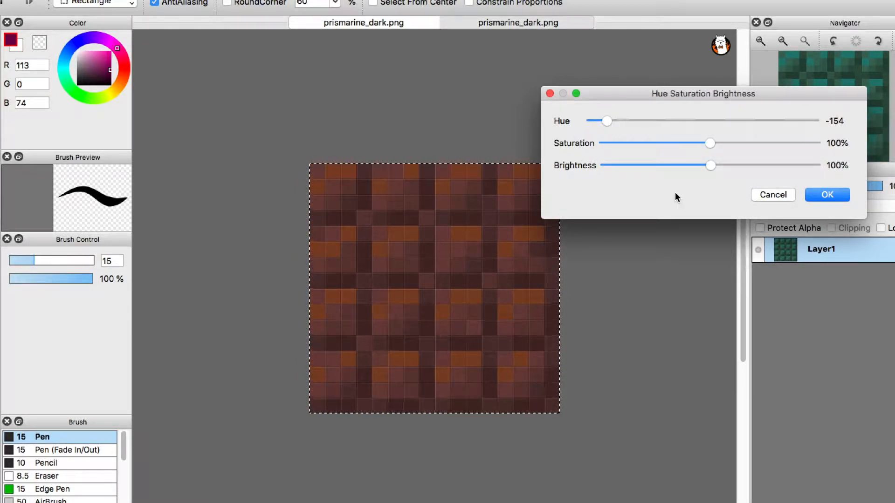
{"action": "left_click", "coordinate": [724, 166]}
{"action": "left_click_drag", "start_coordinate": [723, 166], "coordinate": [634, 143]}
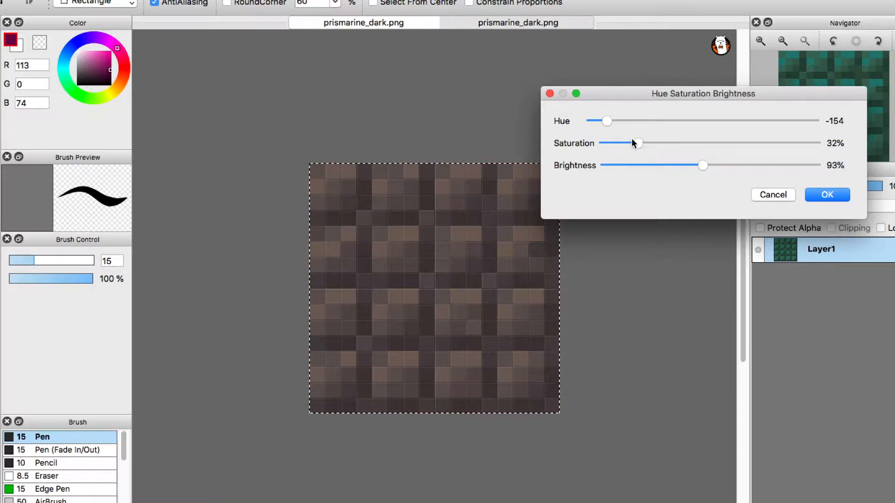
- Try a warmer reddish-brown version of the texture with hue -143, saturation 96% and brightness 99%
{"action": "left_click", "coordinate": [679, 165]}
{"action": "left_click_drag", "start_coordinate": [606, 121], "coordinate": [613, 121]}
{"action": "left_click", "coordinate": [712, 144]}
{"action": "left_click_drag", "start_coordinate": [711, 145], "coordinate": [811, 145]}
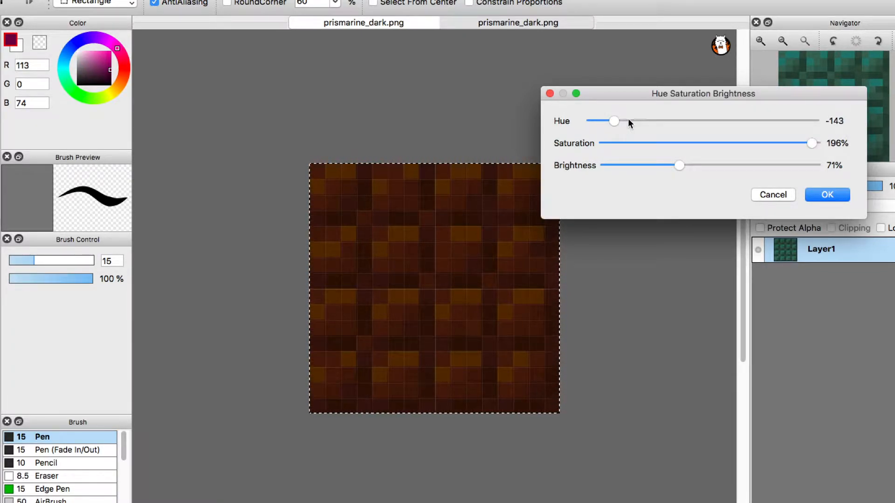
{"action": "left_click", "coordinate": [722, 143]}
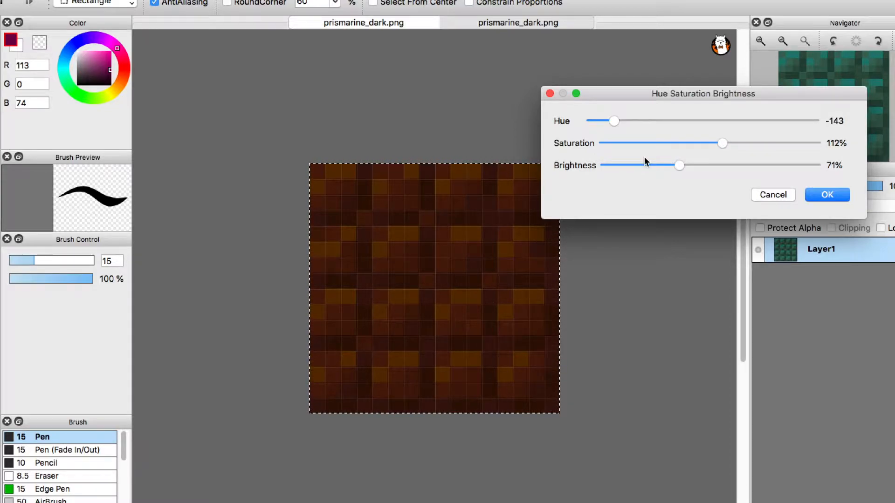
{"action": "left_click", "coordinate": [719, 165]}
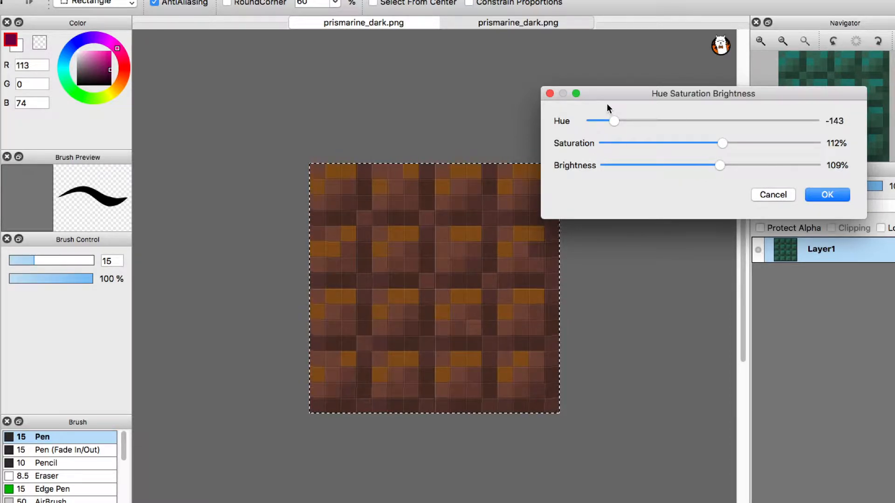
{"action": "left_click_drag", "start_coordinate": [718, 166], "coordinate": [709, 166]}
{"action": "left_click", "coordinate": [705, 145]}
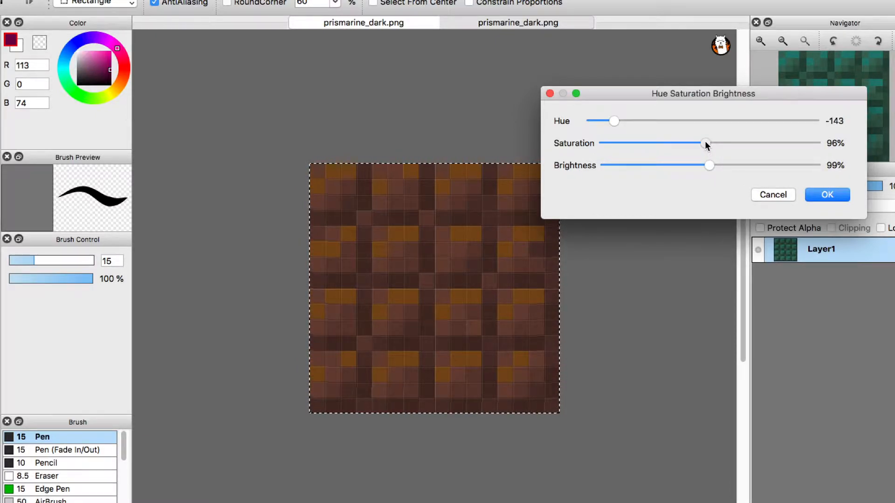
- Turn the texture dark grey by applying hue -104, saturation 0% and brightness 46%
{"action": "left_click", "coordinate": [637, 122]}
{"action": "left_click_drag", "start_coordinate": [637, 122], "coordinate": [602, 143]}
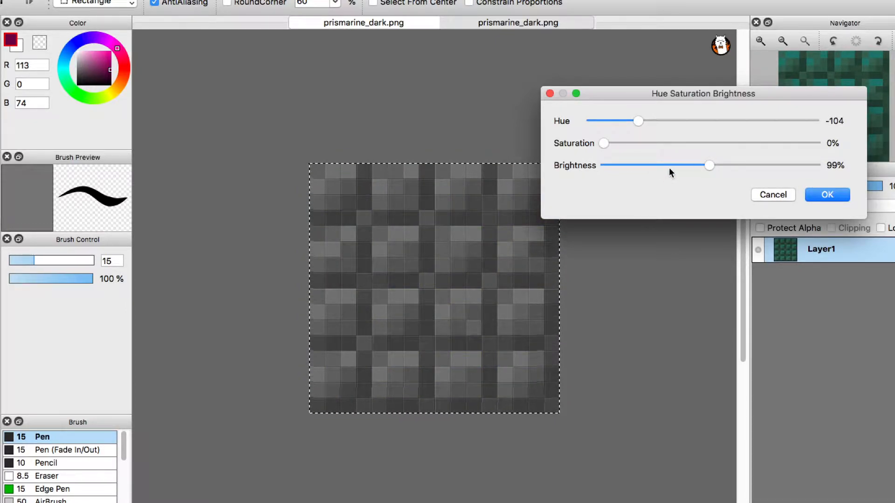
{"action": "left_click_drag", "start_coordinate": [670, 170], "coordinate": [654, 174]}
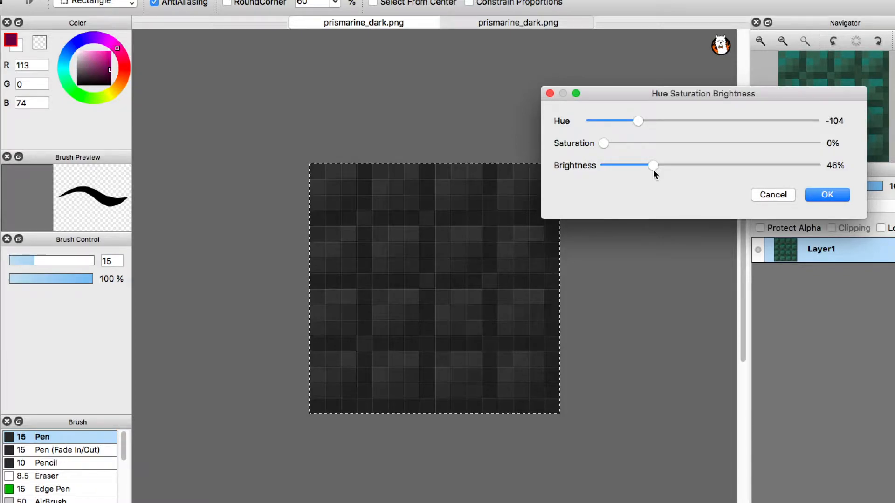
{"action": "left_click", "coordinate": [827, 195]}
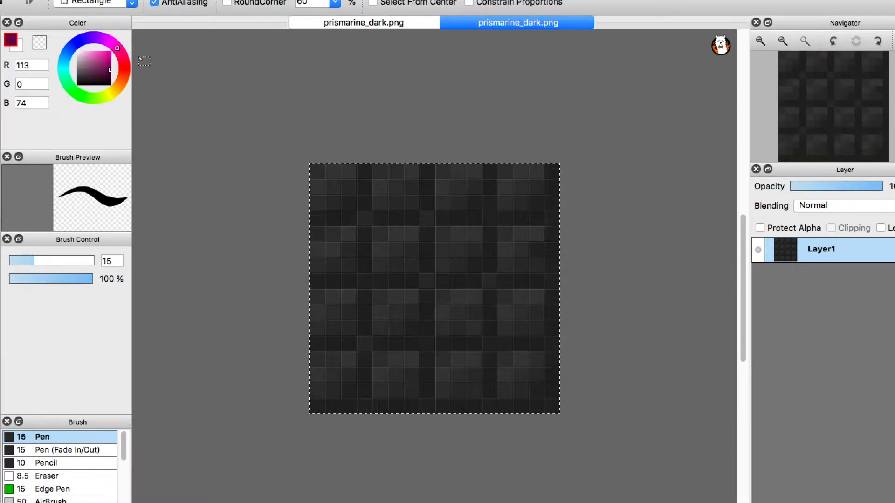
{"action": "left_click", "coordinate": [308, 114]}
{"action": "key", "text": "super+a"}
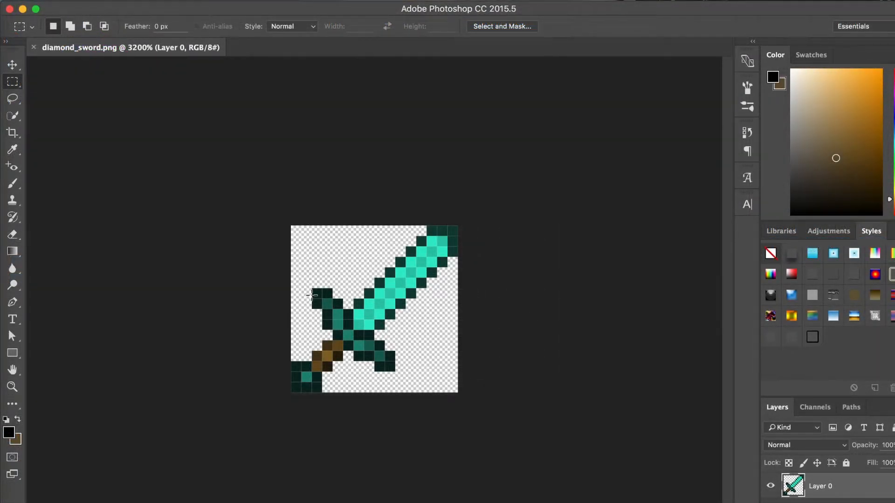
- Select the brown handle of the diamond sword, set its saturation to -100 with Hue/Saturation and clear the selection
{"action": "left_click", "coordinate": [74, 27]}
{"action": "left_click_drag", "start_coordinate": [318, 345], "coordinate": [343, 372]}
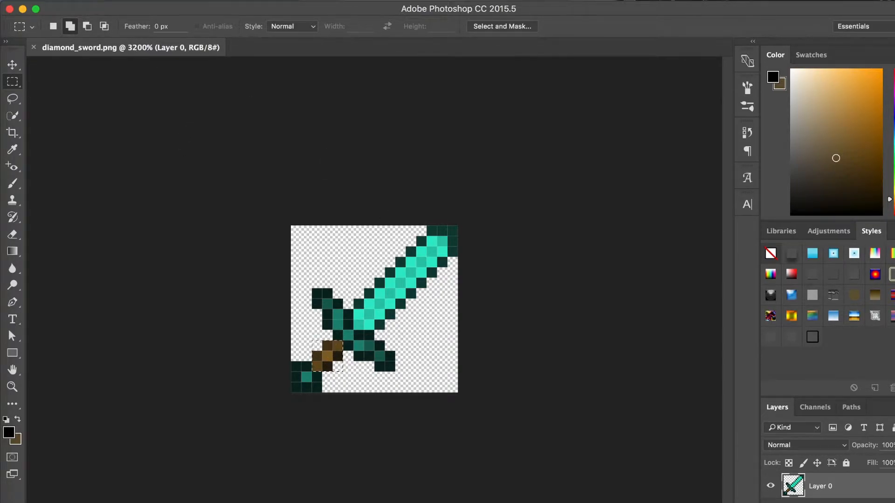
{"action": "left_click", "coordinate": [161, 1]}
{"action": "mouse_move", "coordinate": [186, 28]}
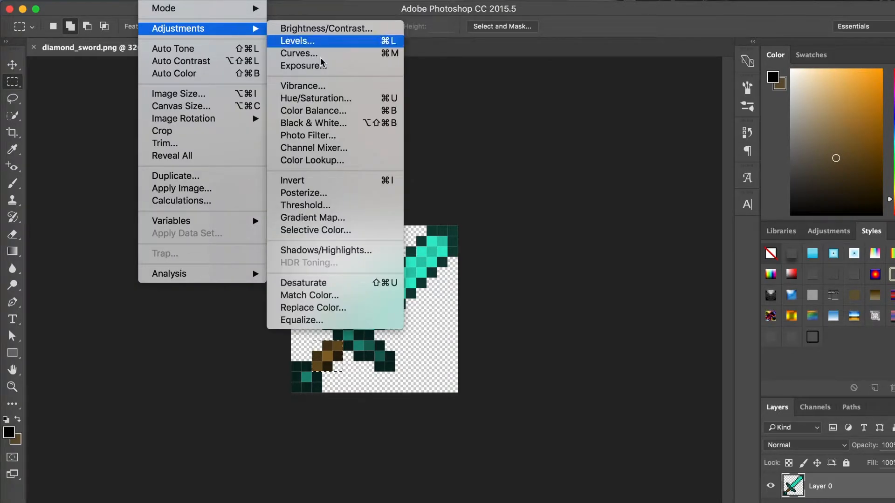
{"action": "left_click", "coordinate": [361, 98]}
{"action": "left_click_drag", "start_coordinate": [714, 130], "coordinate": [649, 131]}
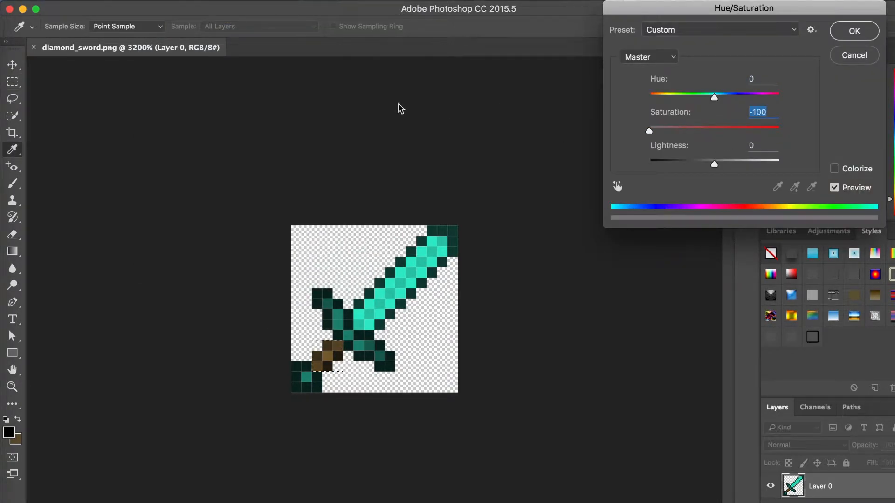
{"action": "left_click", "coordinate": [869, 31]}
{"action": "key", "text": "super+d"}
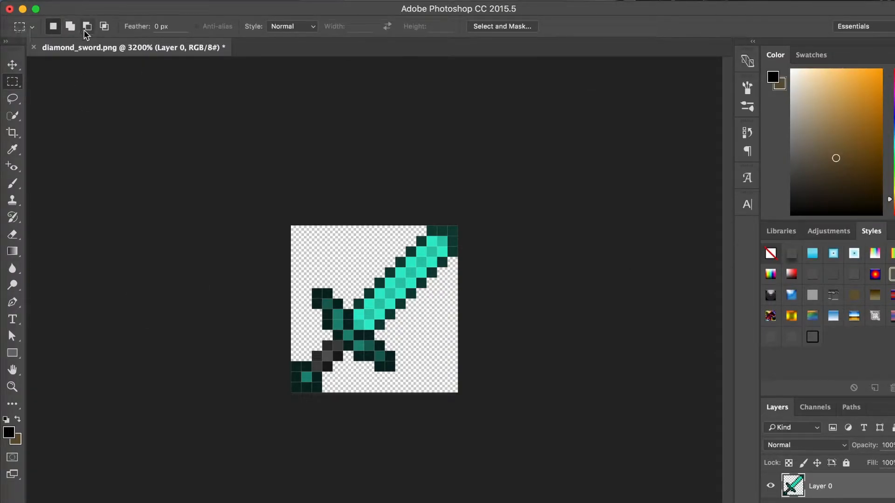
- Delete the outer tips at both ends of the diamond sword's crossguard
{"action": "left_click_drag", "start_coordinate": [328, 306], "coordinate": [311, 279]}
{"action": "key", "text": "Delete"}
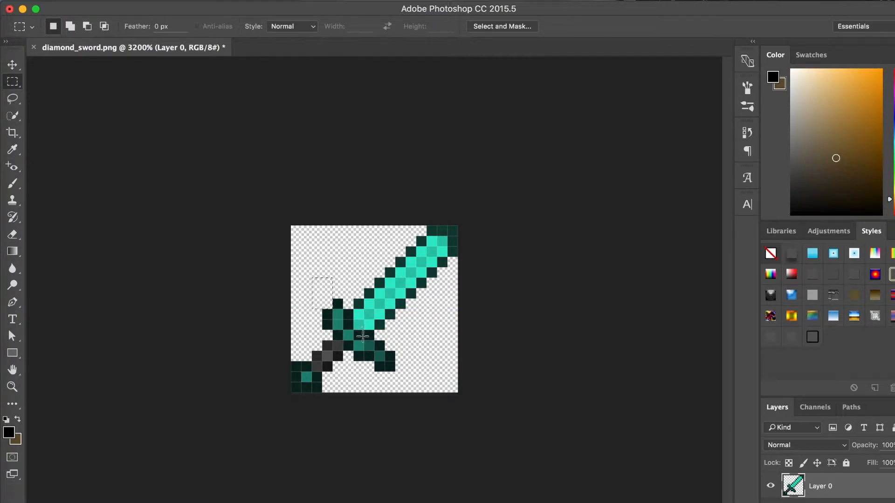
{"action": "left_click_drag", "start_coordinate": [378, 353], "coordinate": [399, 370]}
{"action": "left_click_drag", "start_coordinate": [428, 233], "coordinate": [455, 233]}
- Build up one combined selection of small areas just outside both edges of the sword blade
{"action": "left_click_drag", "start_coordinate": [372, 293], "coordinate": [365, 279]}
{"action": "left_click", "coordinate": [69, 27]}
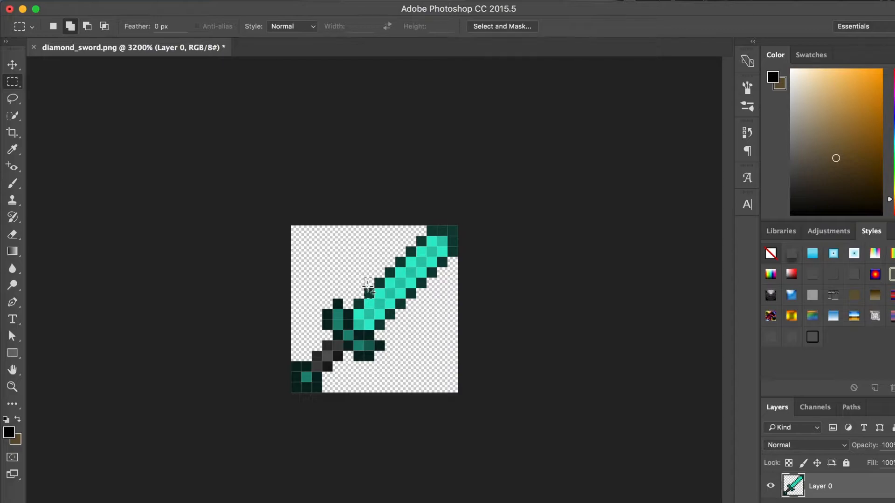
{"action": "left_click_drag", "start_coordinate": [376, 268], "coordinate": [405, 250]}
{"action": "left_click_drag", "start_coordinate": [416, 288], "coordinate": [436, 278]}
{"action": "mouse_move", "coordinate": [404, 303]}
{"action": "left_mouse_down"}
{"action": "mouse_move", "coordinate": [423, 291]}
{"action": "mouse_move", "coordinate": [400, 316]}
{"action": "left_mouse_up"}
- Fill the selected blade-edge areas with bright turquoise 40fada, a lightened shade of the sampled blade colour, and clear the selection
{"action": "right_click", "coordinate": [389, 315]}
{"action": "left_click", "coordinate": [411, 472]}
{"action": "left_click", "coordinate": [624, 66]}
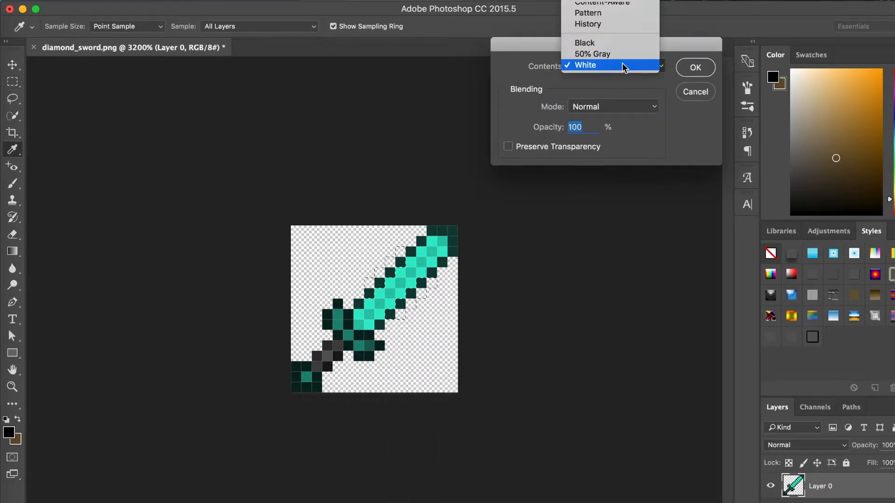
{"action": "left_click", "coordinate": [593, 19]}
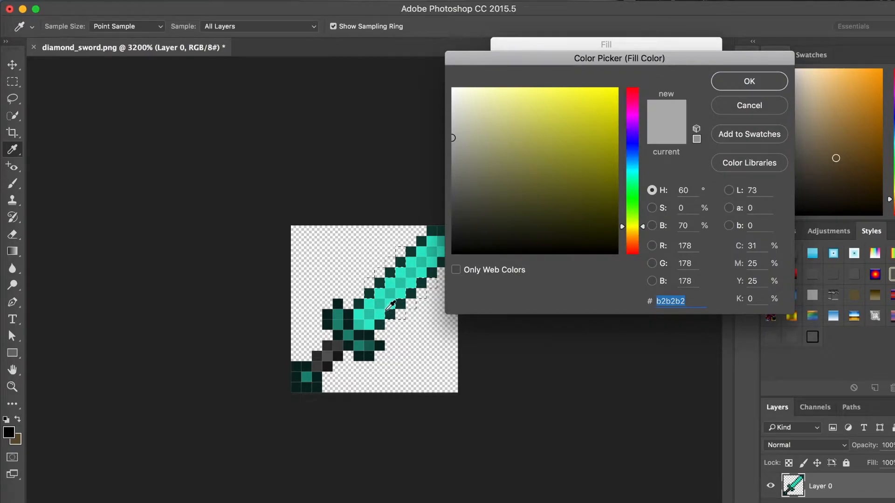
{"action": "left_click", "coordinate": [387, 312]}
{"action": "left_click", "coordinate": [396, 296]}
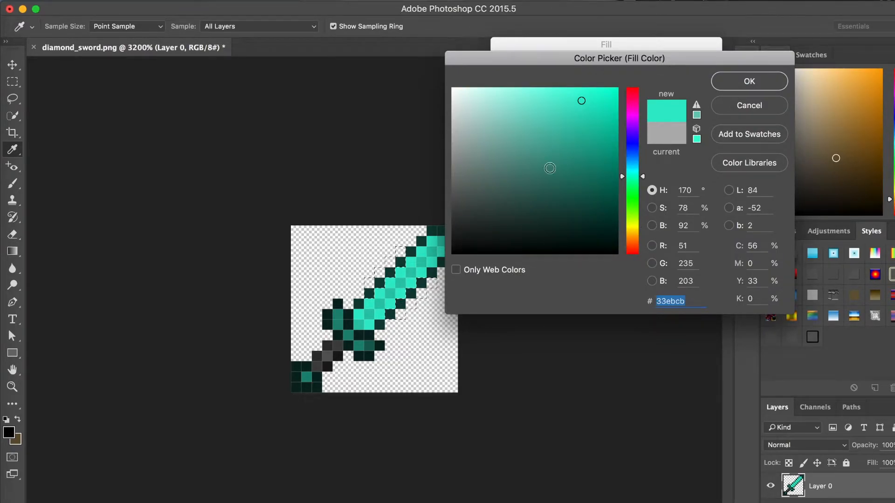
{"action": "left_click_drag", "start_coordinate": [580, 97], "coordinate": [575, 90]}
{"action": "left_click", "coordinate": [731, 86]}
{"action": "left_click", "coordinate": [693, 68]}
{"action": "key", "text": "m"}
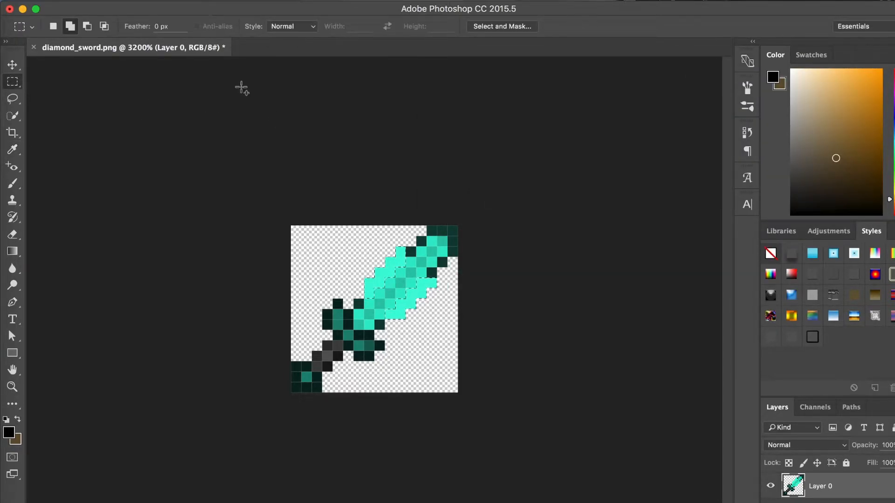
{"action": "left_click", "coordinate": [54, 26]}
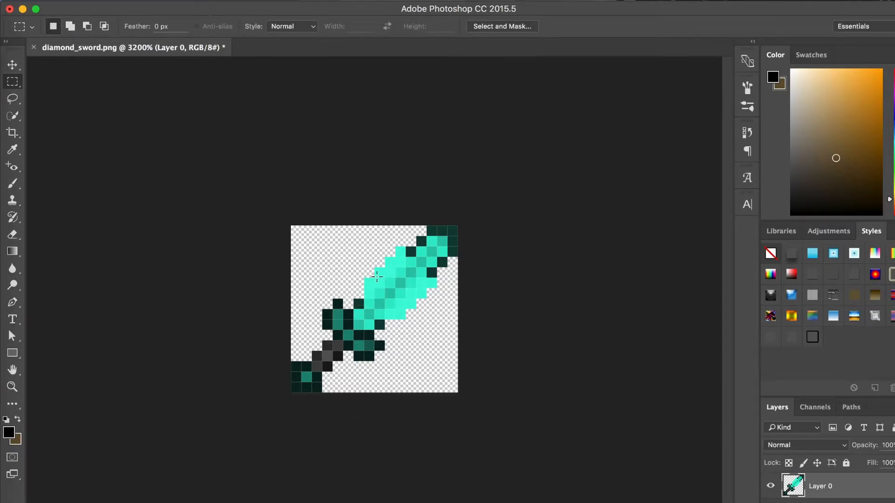
- Build up a combined selection of the pixels bordering both edges of the widened turquoise blade
{"action": "left_click", "coordinate": [70, 26]}
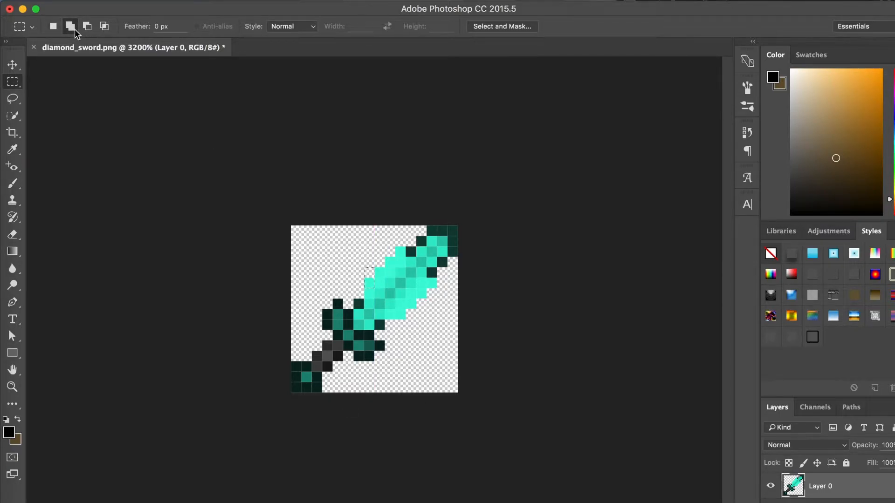
{"action": "left_click_drag", "start_coordinate": [385, 247], "coordinate": [404, 255]}
{"action": "left_click_drag", "start_coordinate": [431, 287], "coordinate": [418, 308]}
- Fill the selected border pixels with the dark green 0e3f36 sampled from the sword's outline and clear the selection
{"action": "right_click", "coordinate": [362, 291]}
{"action": "left_click", "coordinate": [644, 176]}
{"action": "key", "text": "shift+BackSpace"}
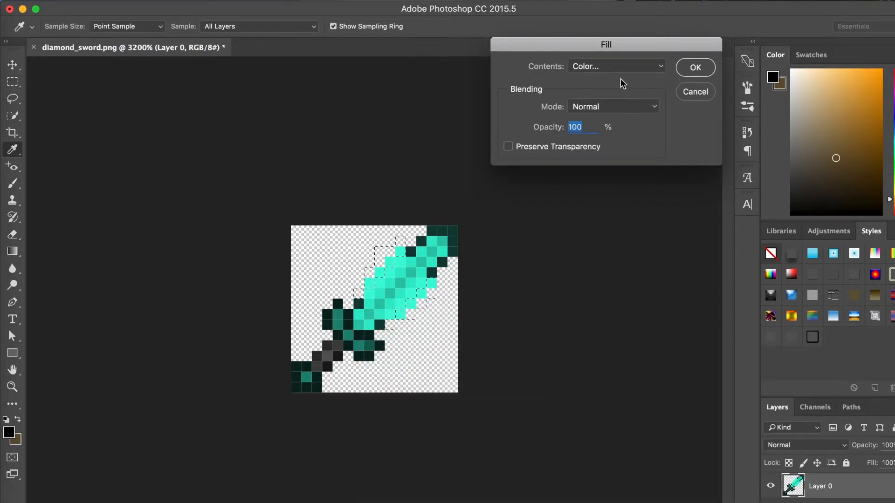
{"action": "left_click", "coordinate": [591, 65]}
{"action": "left_click", "coordinate": [591, 64]}
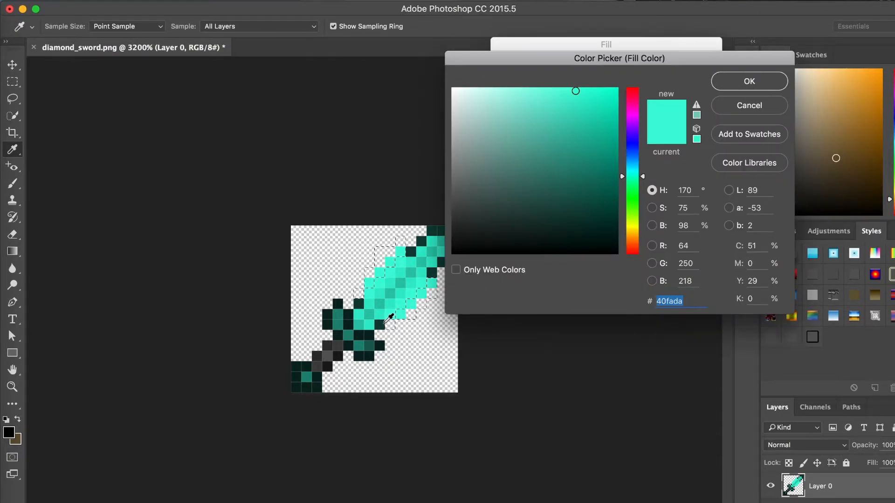
{"action": "left_click", "coordinate": [380, 328]}
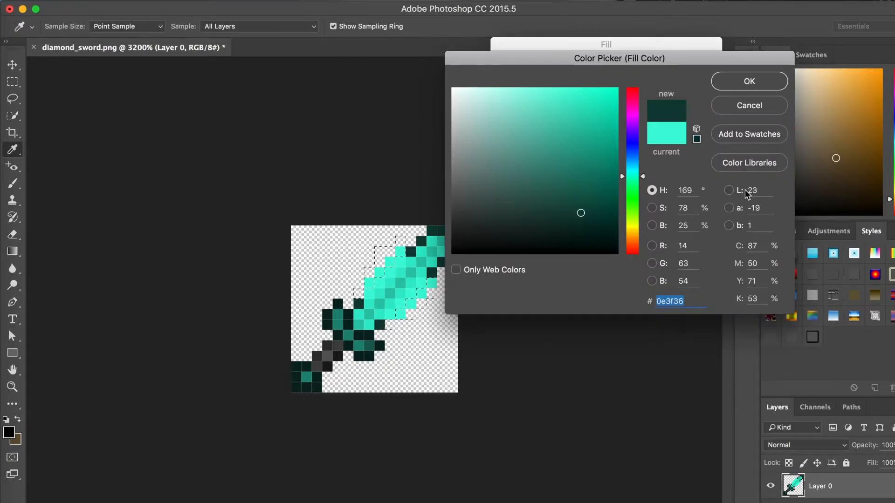
{"action": "left_click", "coordinate": [759, 86]}
{"action": "left_click", "coordinate": [695, 68]}
{"action": "key", "text": "m"}
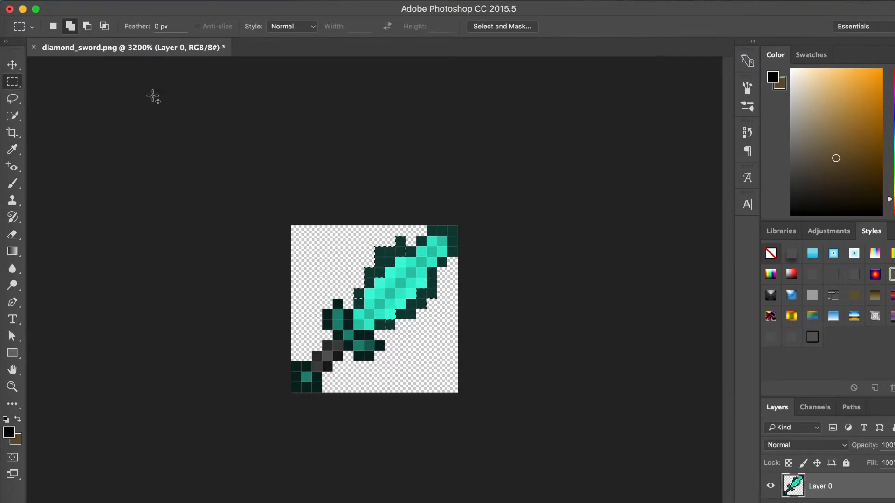
{"action": "left_click", "coordinate": [53, 26]}
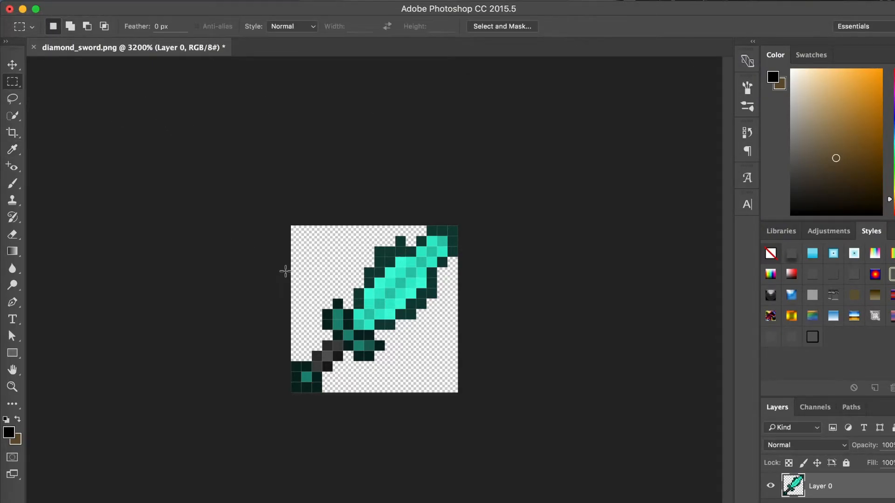
- Delete the surplus dark pixels outside the blade's outline on both sides and clear the selection
{"action": "left_click", "coordinate": [71, 27]}
{"action": "left_click_drag", "start_coordinate": [417, 300], "coordinate": [437, 299]}
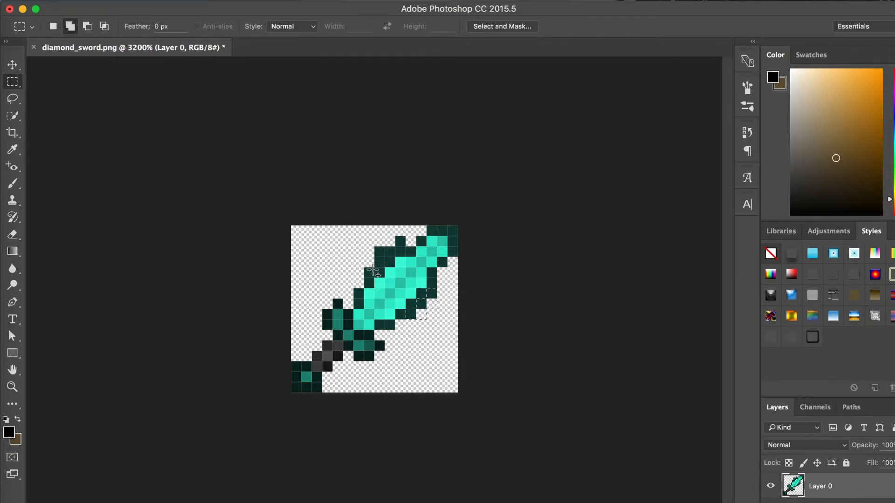
{"action": "left_click_drag", "start_coordinate": [364, 278], "coordinate": [397, 247]}
{"action": "key", "text": "Delete"}
{"action": "left_click", "coordinate": [53, 26]}
{"action": "key", "text": "super+d"}
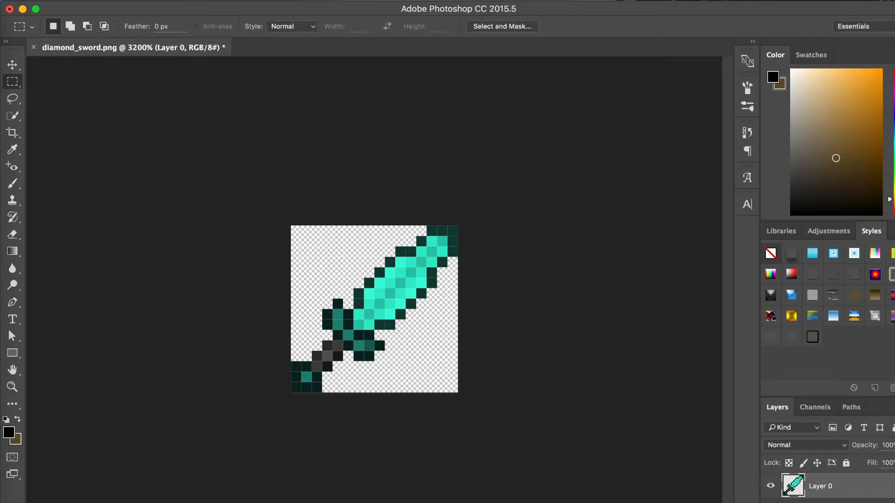
- Recolour the whole sword orange with Hue/Saturation by shifting the hue to about -148
{"action": "left_click", "coordinate": [158, 2]}
{"action": "mouse_move", "coordinate": [177, 28]}
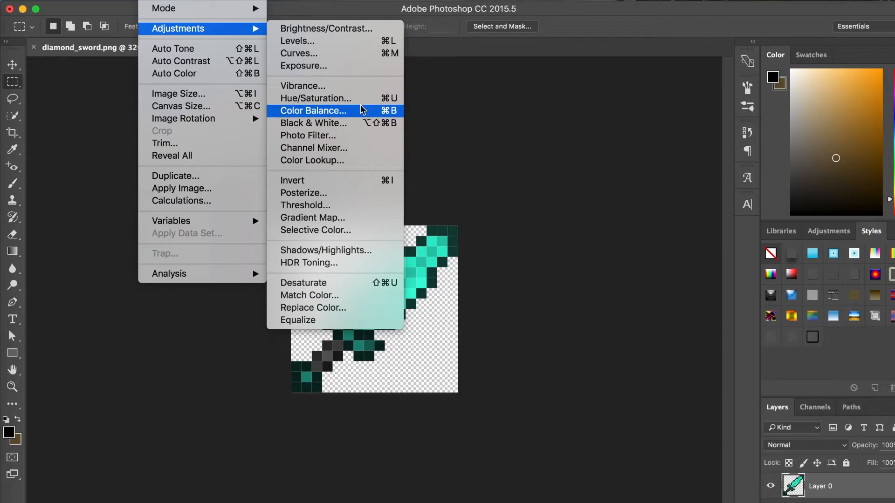
{"action": "left_click", "coordinate": [322, 97]}
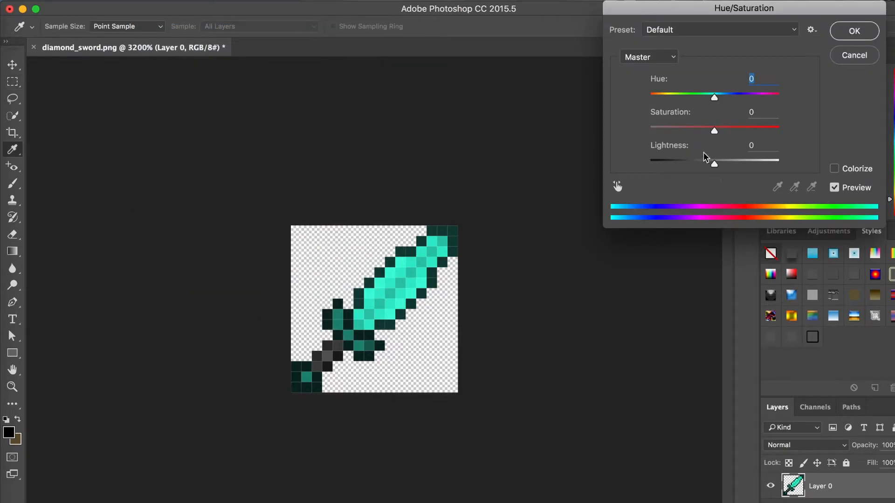
{"action": "left_click", "coordinate": [690, 97]}
{"action": "left_click_drag", "start_coordinate": [691, 98], "coordinate": [803, 99]}
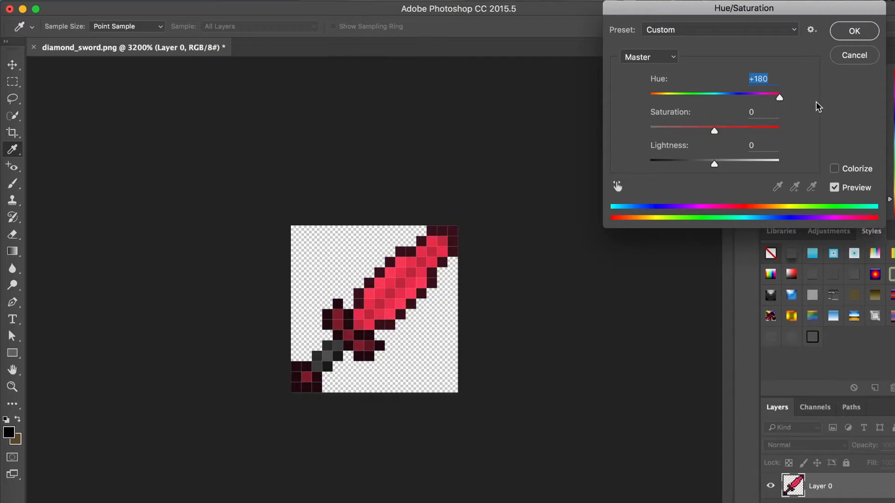
{"action": "left_click", "coordinate": [660, 94]}
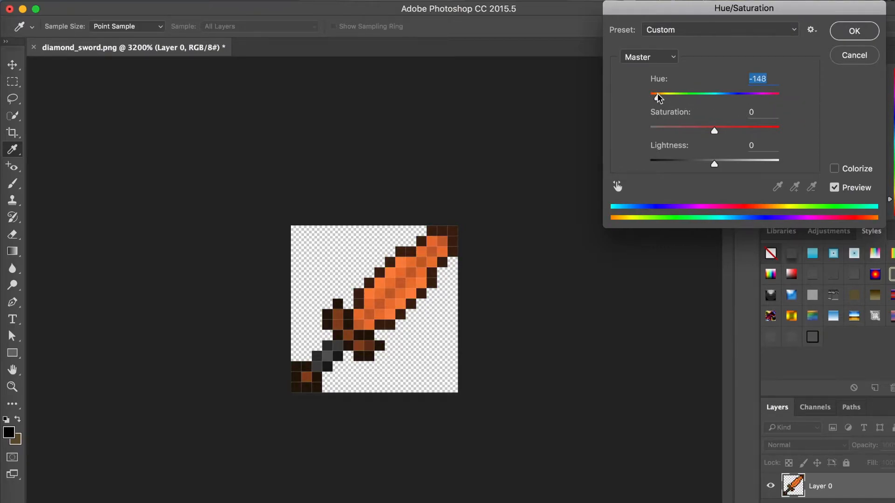
{"action": "left_click", "coordinate": [854, 32]}
{"action": "key", "text": "m"}
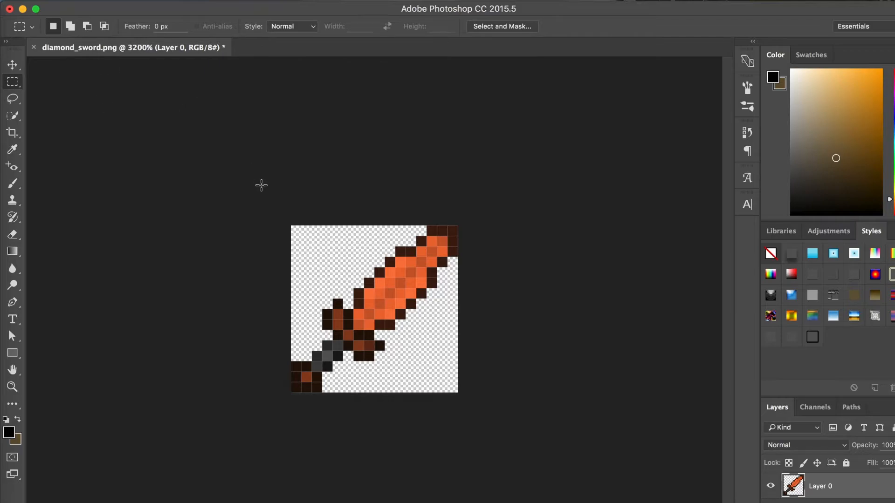
- Switch to stonebrick.png and extend its canvas upward and to the left to twice the width and height with the Crop tool
{"action": "left_click", "coordinate": [9, 10]}
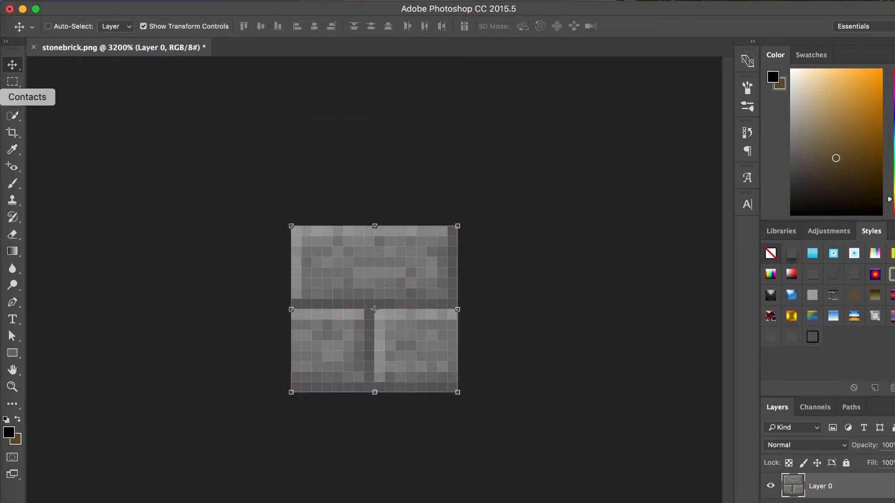
{"action": "left_click", "coordinate": [11, 134]}
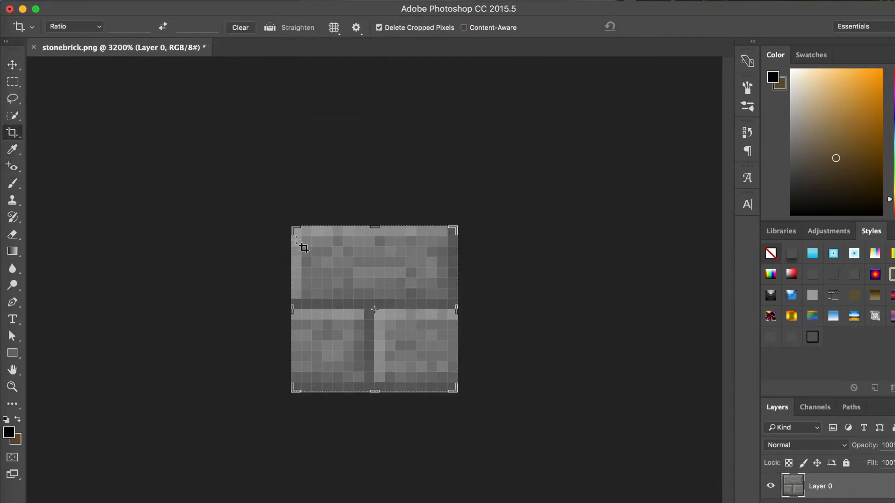
{"action": "left_click_drag", "start_coordinate": [289, 223], "coordinate": [184, 164]}
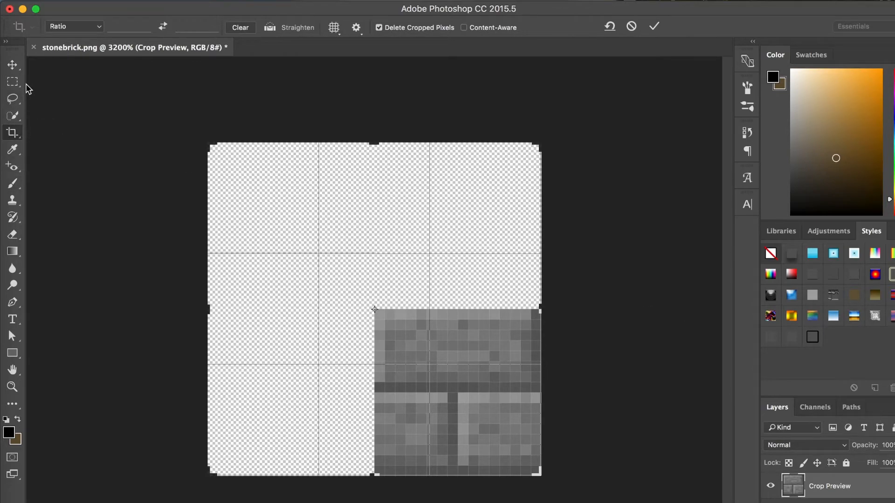
{"action": "left_click", "coordinate": [12, 82]}
{"action": "left_click", "coordinate": [565, 201]}
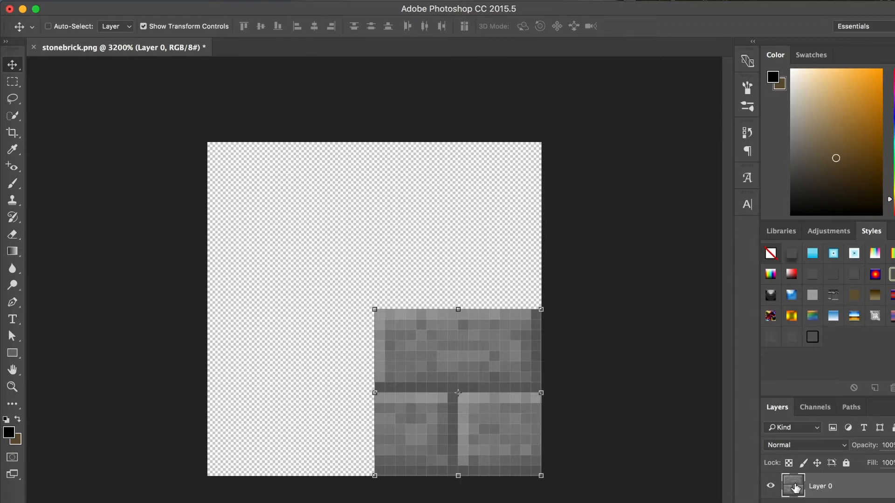
- Duplicate the stone brick layer and place the copy directly above the original, in the canvas's upper-right quarter
{"action": "right_click", "coordinate": [816, 489]}
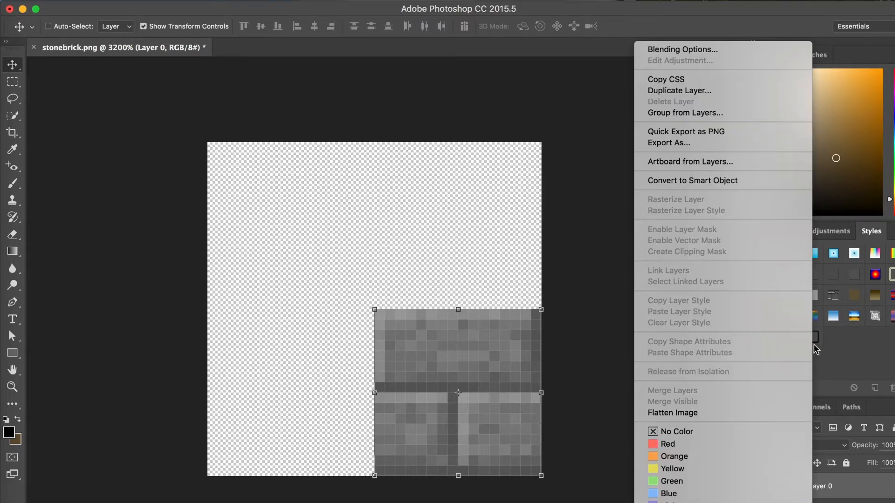
{"action": "left_click", "coordinate": [686, 91]}
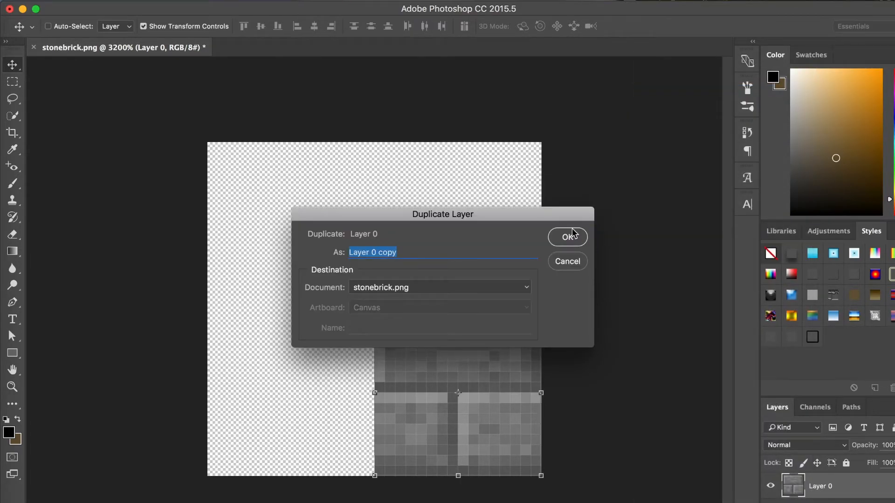
{"action": "left_click", "coordinate": [567, 235]}
{"action": "left_click_drag", "start_coordinate": [508, 347], "coordinate": [507, 184]}
- Duplicate the copied stone brick layer and place the new copy in the canvas's upper-left quarter
{"action": "right_click", "coordinate": [783, 479]}
{"action": "right_click", "coordinate": [867, 490]}
{"action": "left_click", "coordinate": [720, 92]}
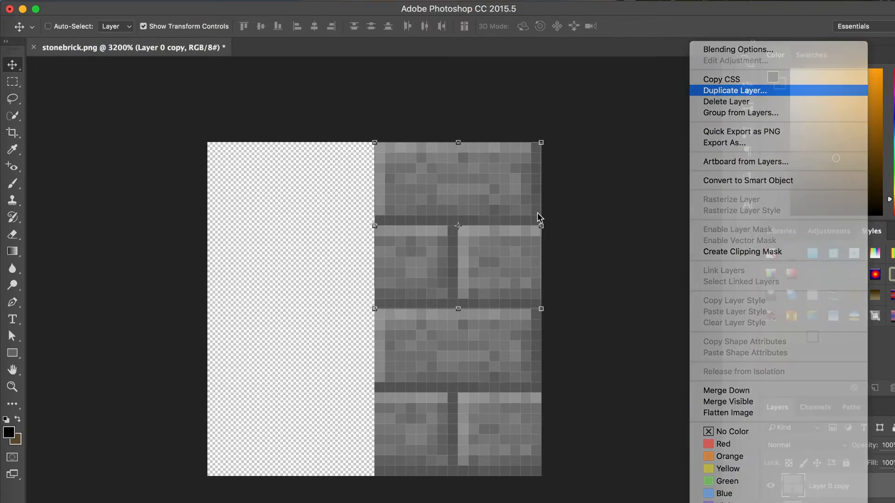
{"action": "left_click", "coordinate": [567, 237]}
{"action": "left_click_drag", "start_coordinate": [474, 194], "coordinate": [310, 192]}
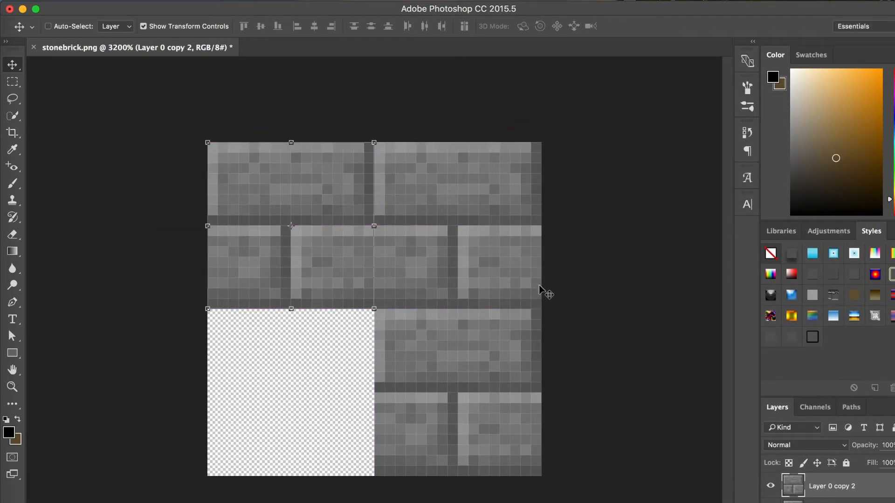
- Delete both duplicated stone brick layers, keeping only the original Layer 0
{"action": "left_click", "coordinate": [457, 226], "text": "super"}
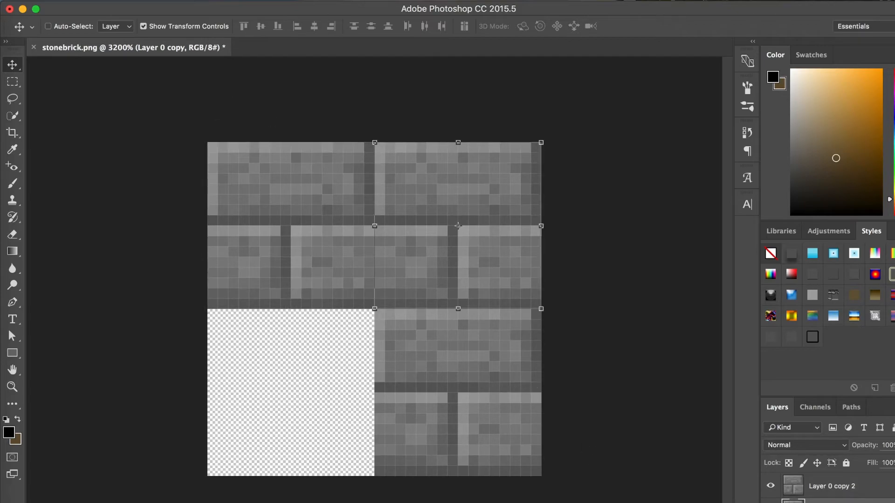
{"action": "key", "text": "Delete"}
{"action": "left_click", "coordinate": [854, 493]}
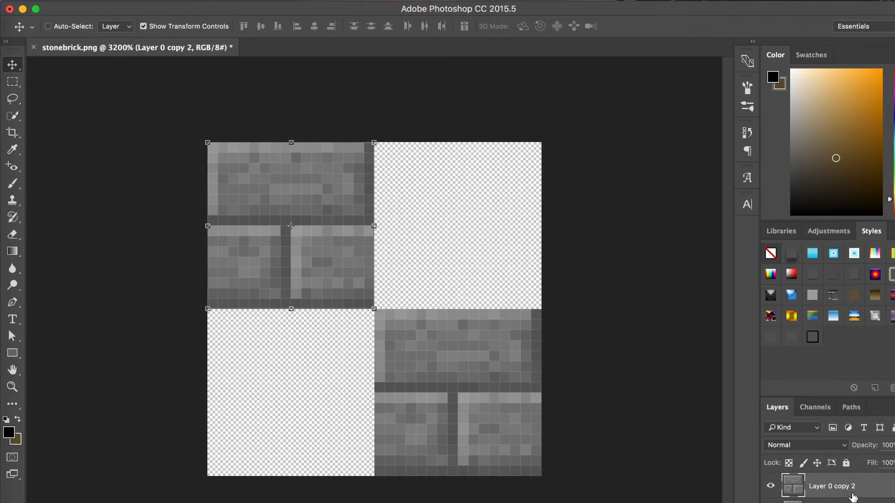
{"action": "key", "text": "Delete"}
- Scale the original stone brick layer from its upper-left corner to fill the whole enlarged canvas
{"action": "left_click_drag", "start_coordinate": [374, 310], "coordinate": [197, 153]}
{"action": "key", "text": "Return"}
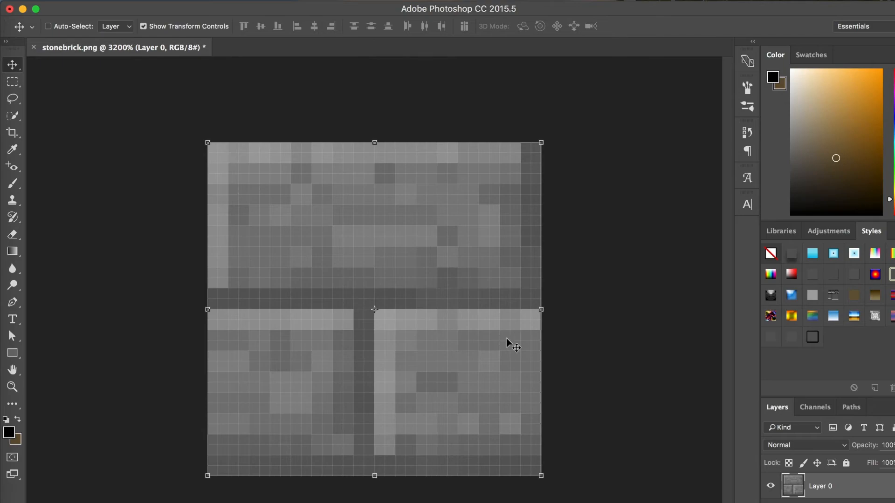
{"action": "left_click", "coordinate": [15, 84]}
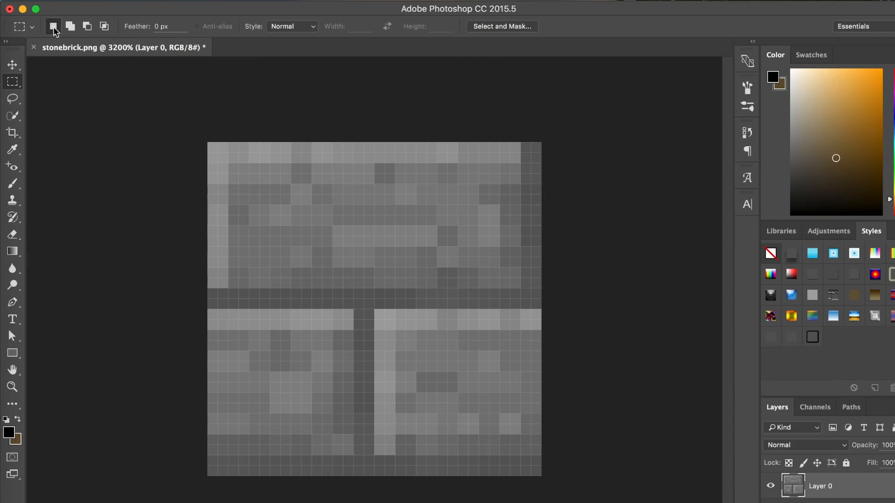
{"action": "left_click", "coordinate": [69, 27]}
{"action": "left_click_drag", "start_coordinate": [221, 280], "coordinate": [222, 228]}
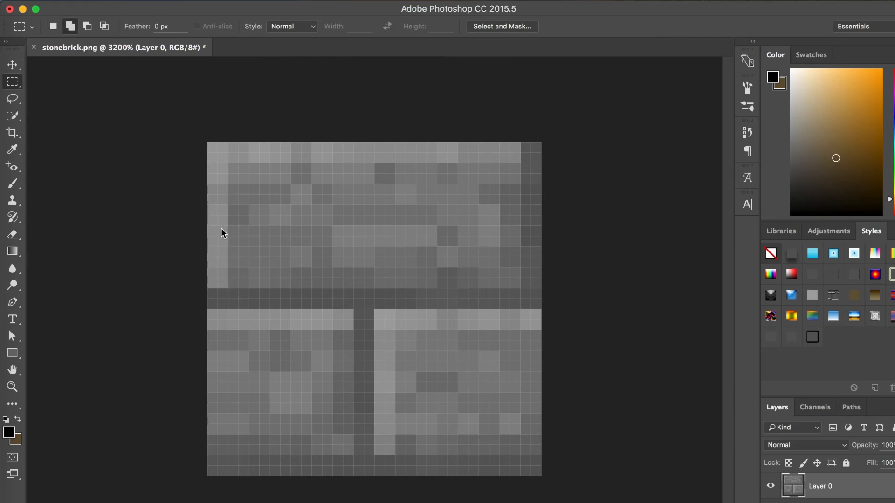
{"action": "mouse_move", "coordinate": [244, 158]}
{"action": "left_mouse_down"}
{"action": "mouse_move", "coordinate": [280, 153]}
{"action": "mouse_move", "coordinate": [292, 161]}
{"action": "left_mouse_up"}
{"action": "key", "text": "super+d"}
{"action": "left_click", "coordinate": [53, 26]}
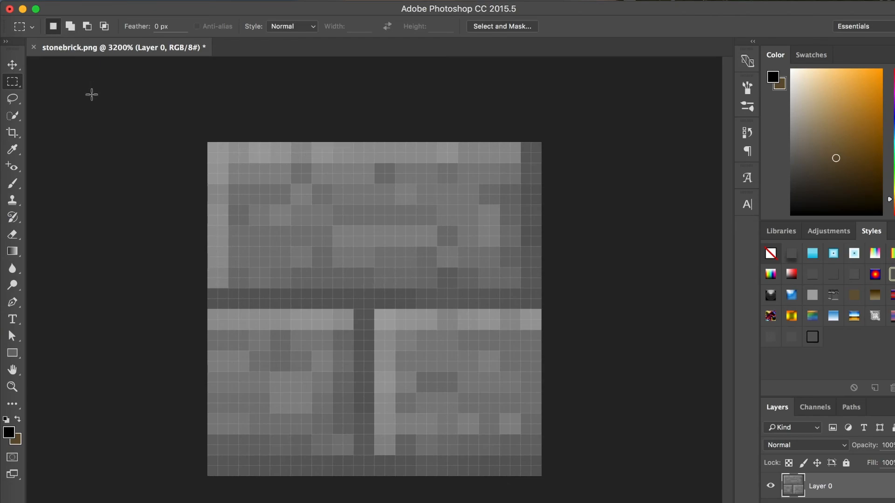